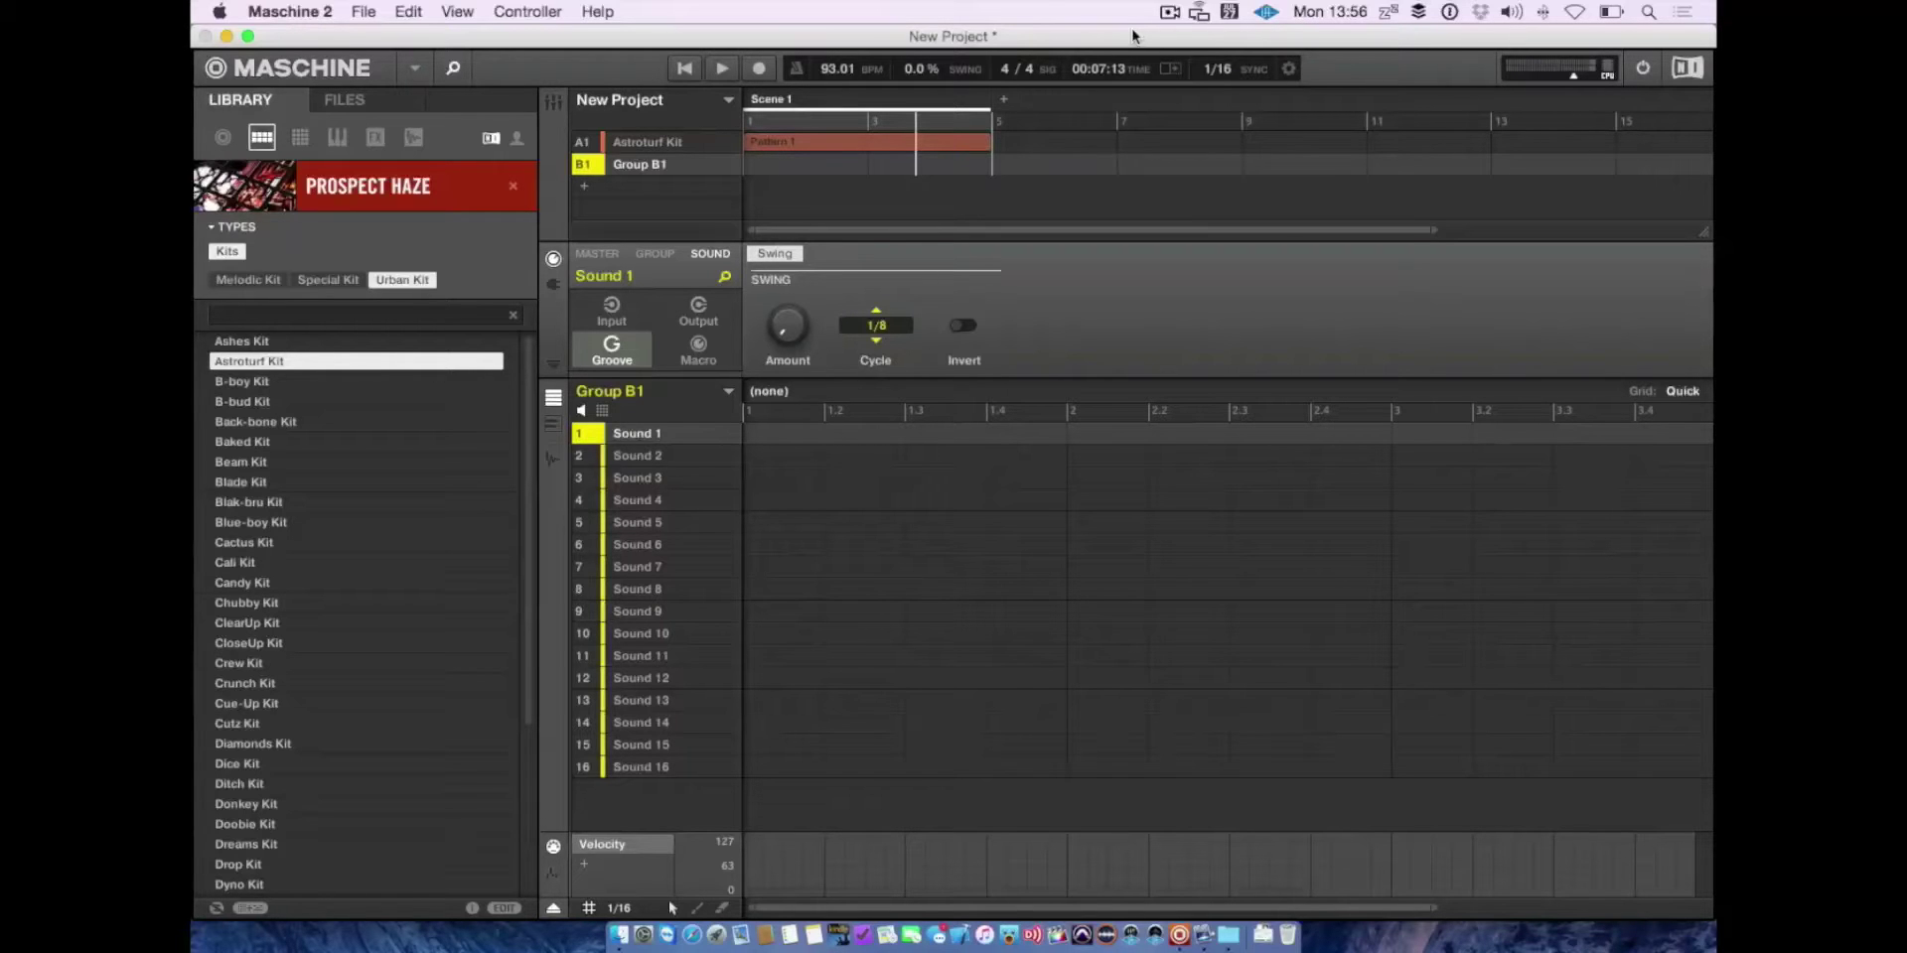
Play and stop the project, then record an empty Pattern 1 for Group B1.
{"action": "key", "text": "space"}
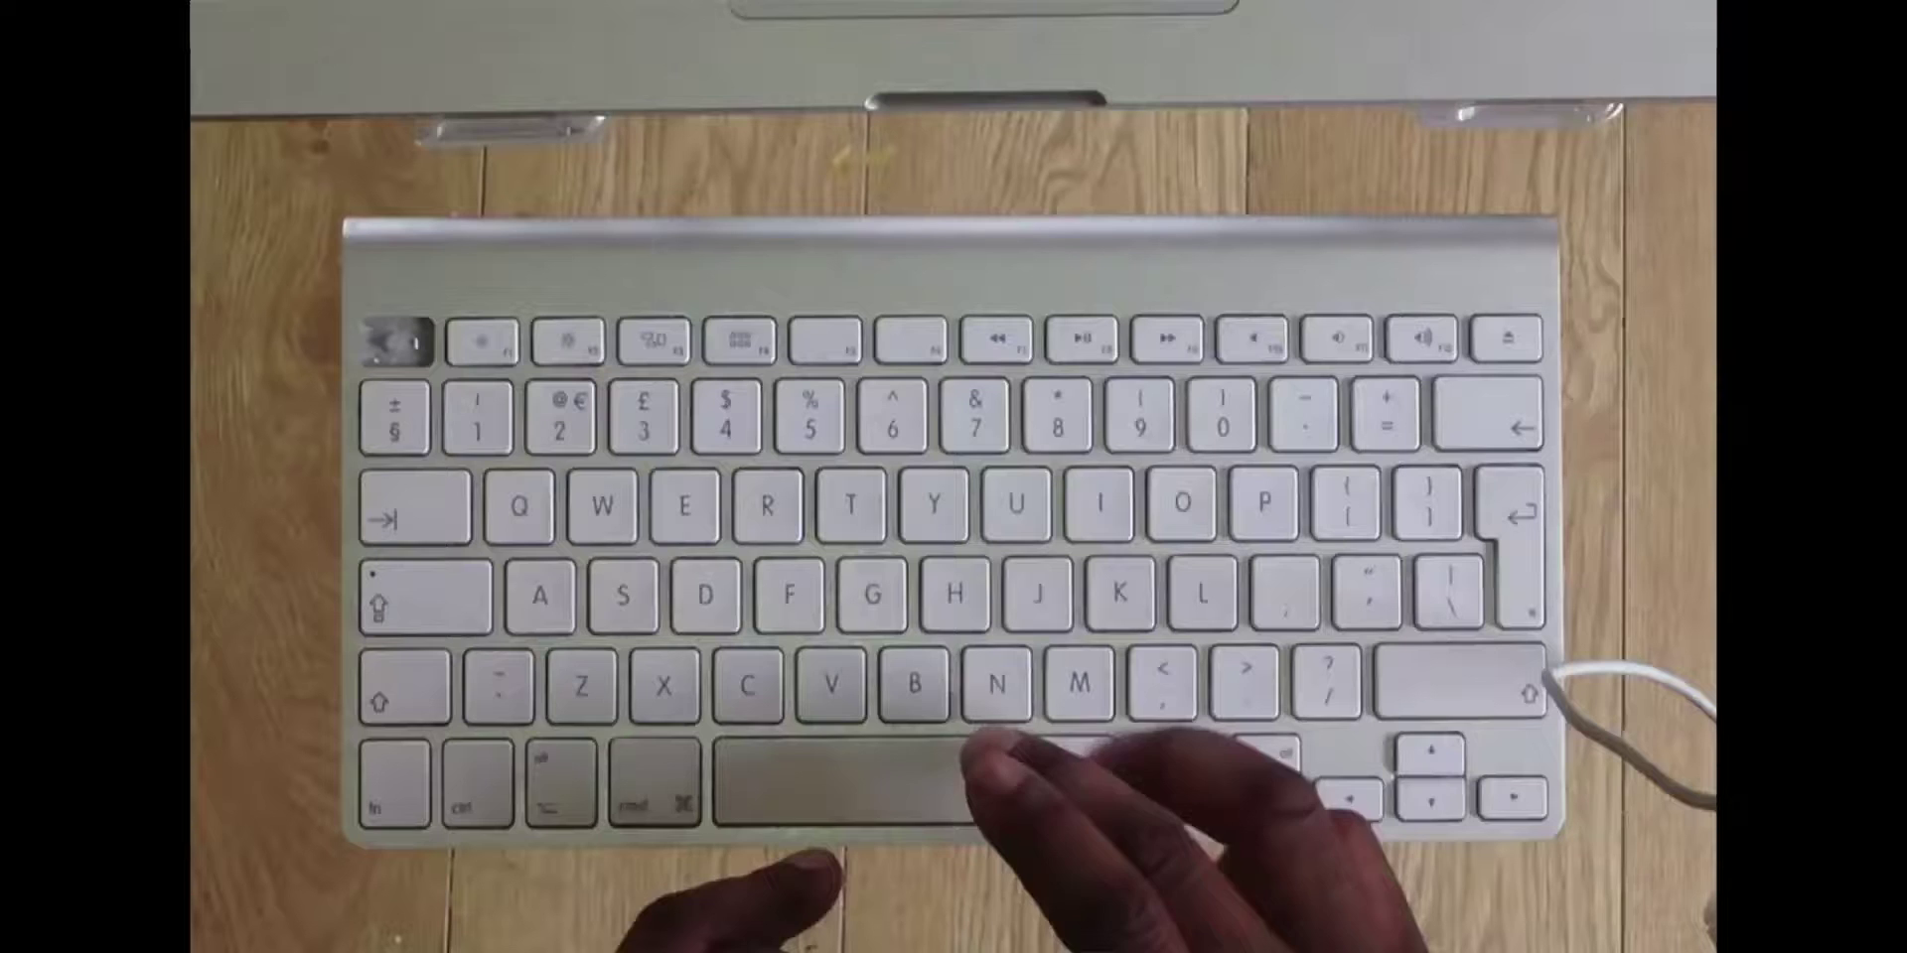
{"action": "key", "text": "space"}
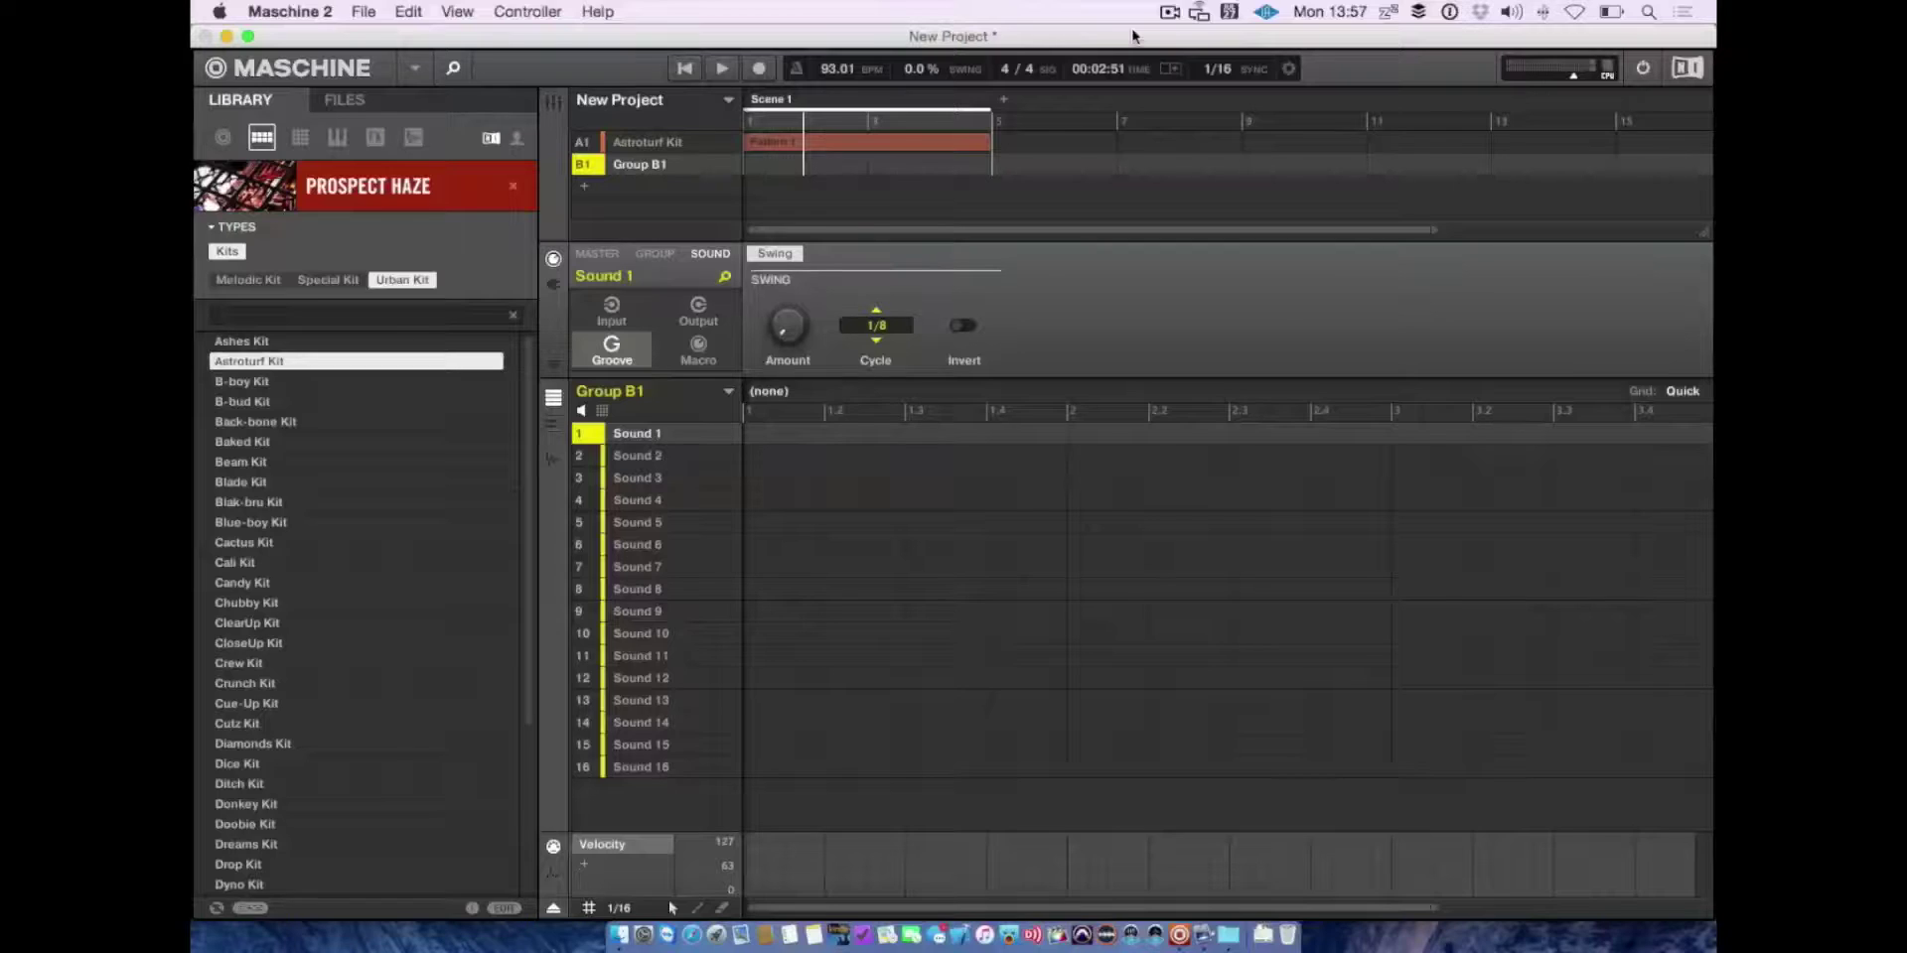
{"action": "key", "text": "super+r"}
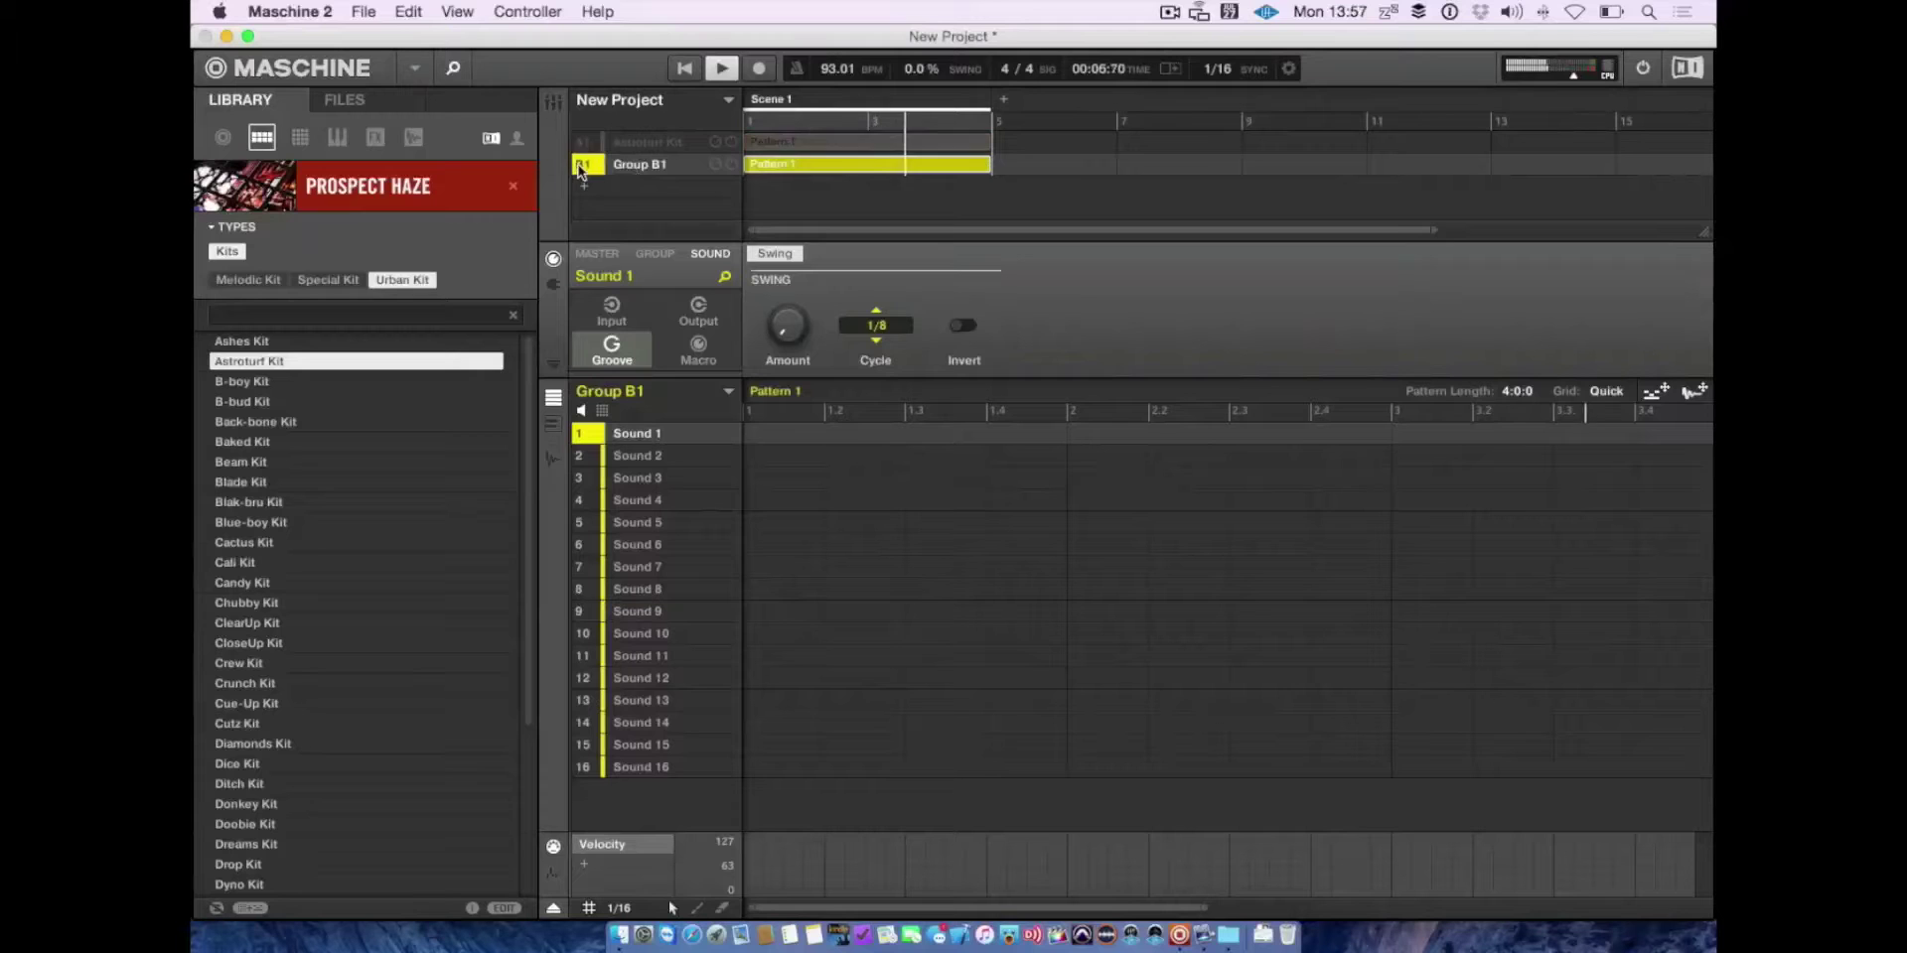
Mute Group B1, restart playback from bar 1, and unmute the A1 Astroturf Kit group.
{"action": "left_click", "coordinate": [584, 167]}
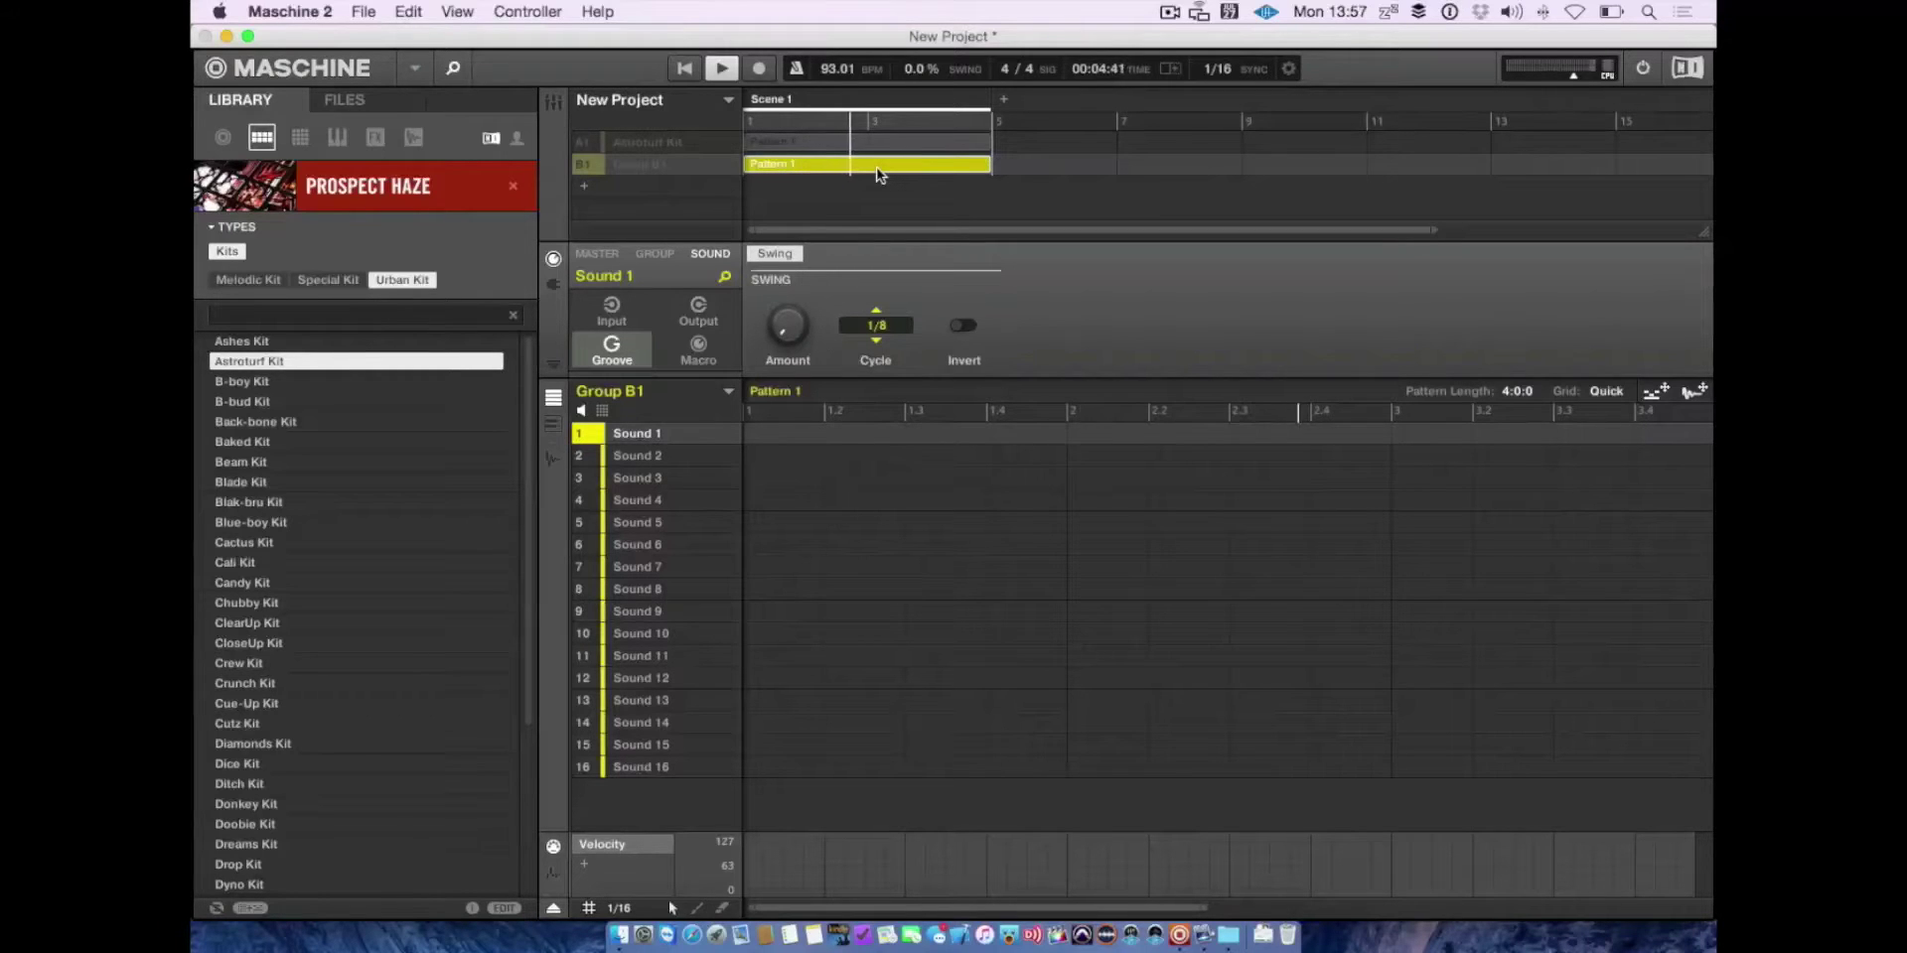
{"action": "key", "text": "space"}
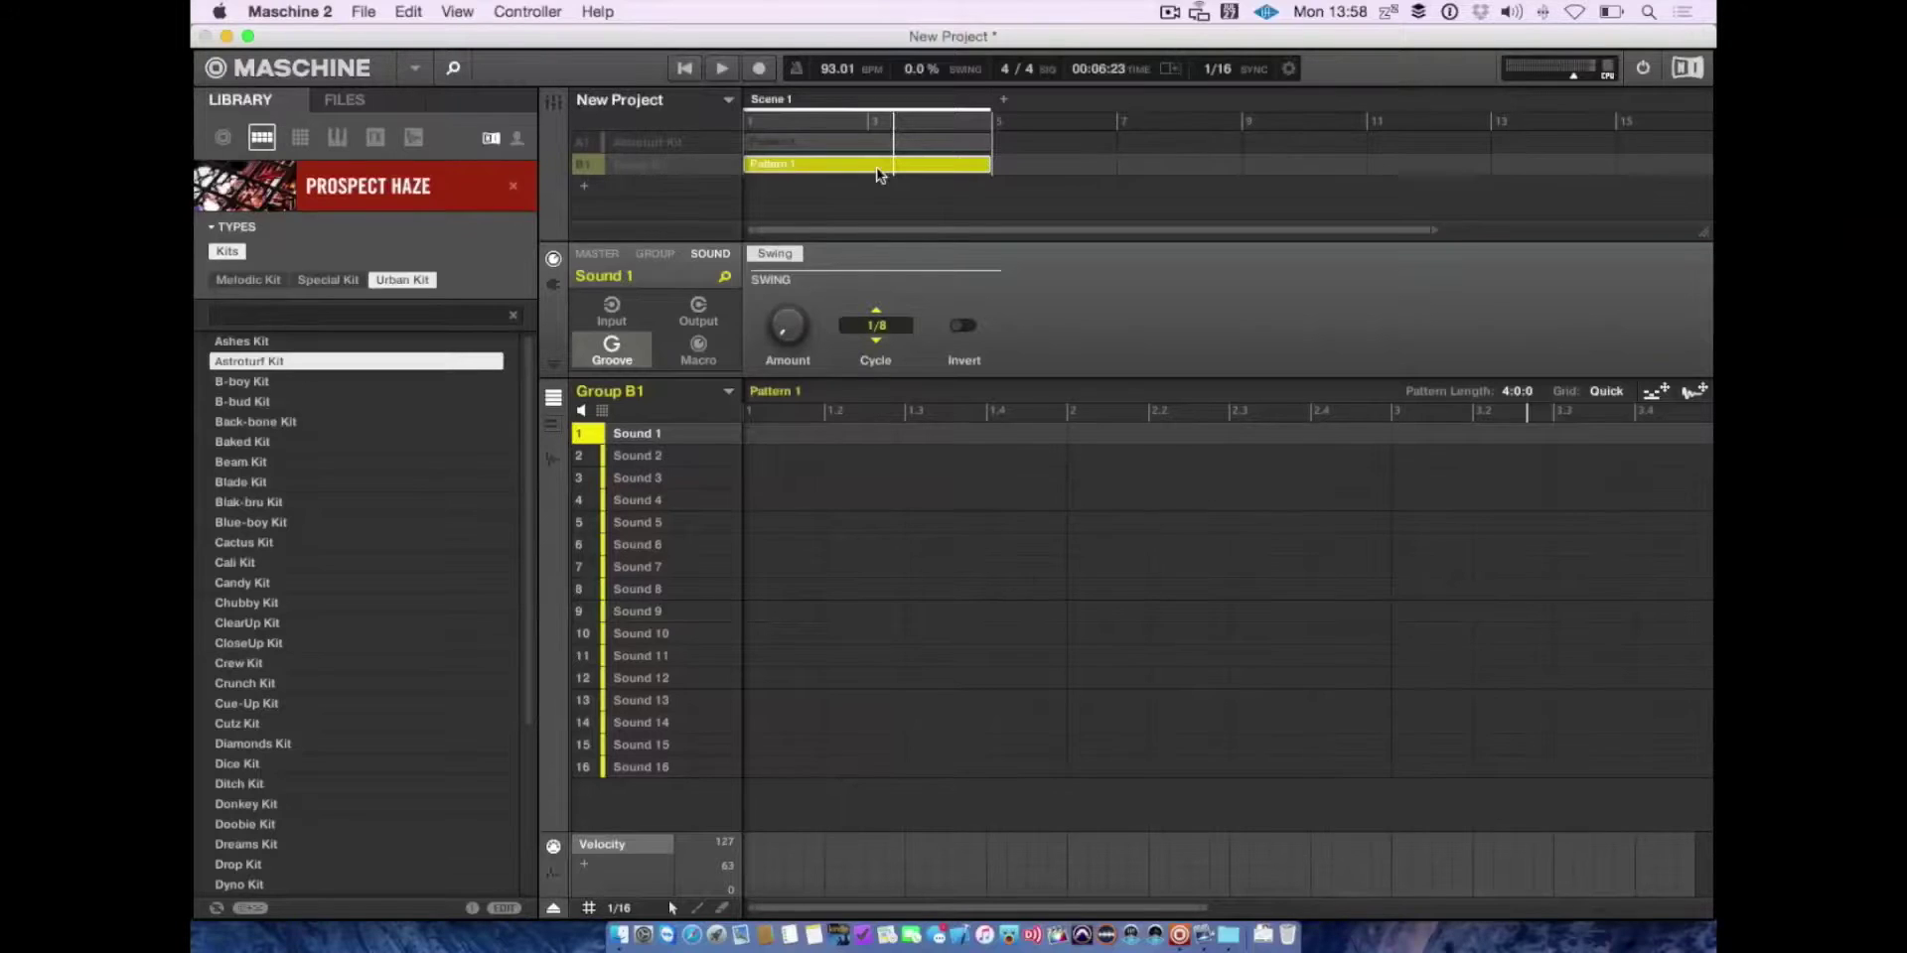
{"action": "key", "text": "space"}
{"action": "left_click", "coordinate": [582, 135]}
{"action": "key", "text": "space"}
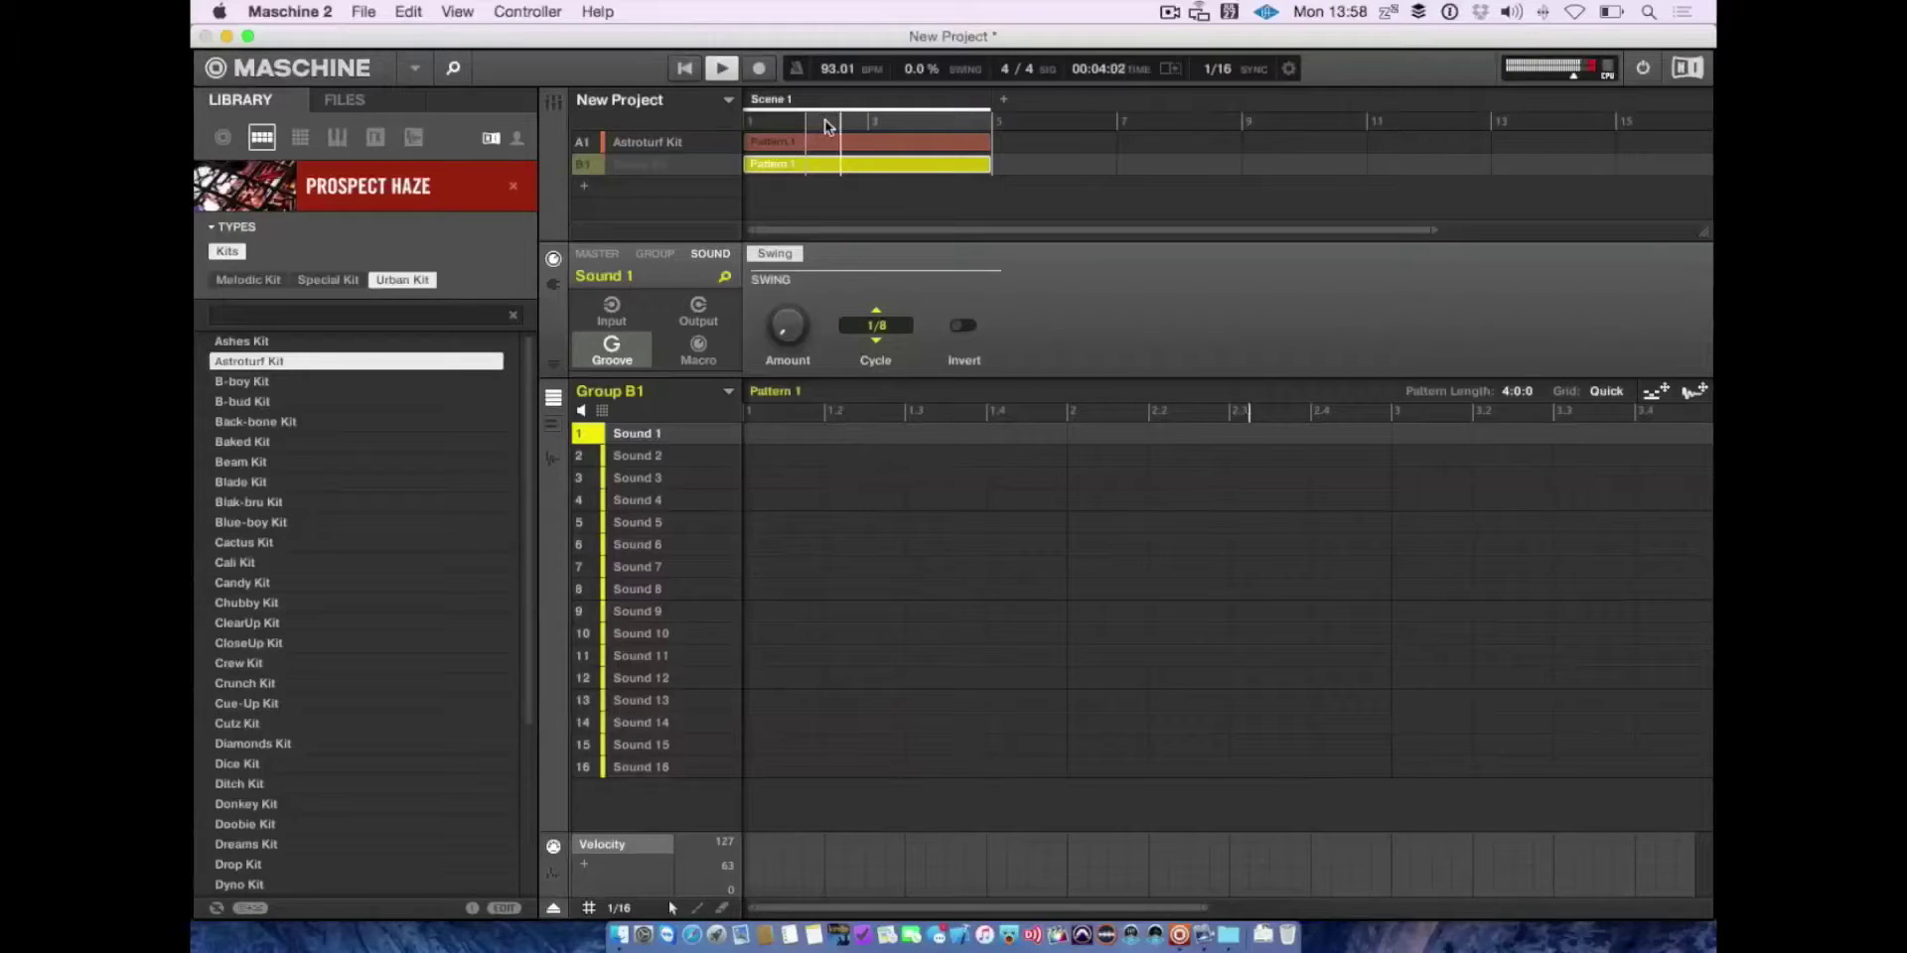
Stop playback and select Sound 4 of Group B1, viewing its Sample Editor before returning to the grid.
{"action": "key", "text": "space"}
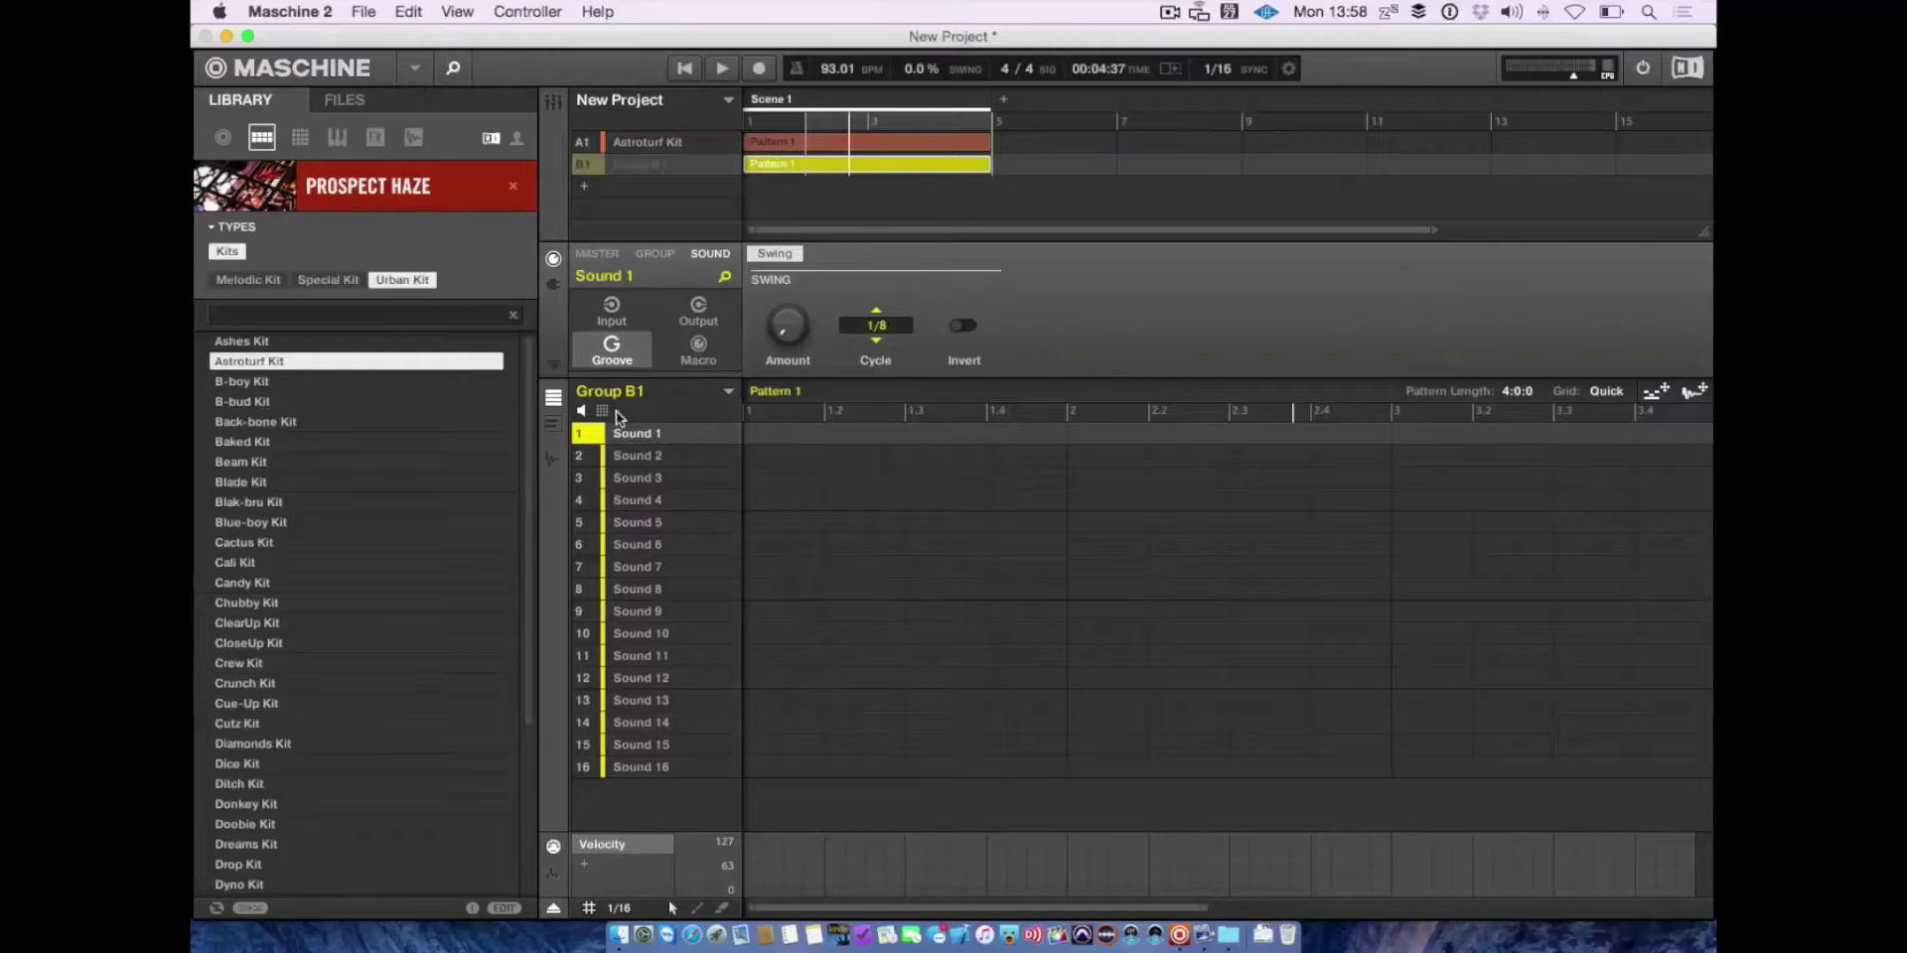
{"action": "left_click", "coordinate": [915, 526]}
{"action": "left_click", "coordinate": [808, 498]}
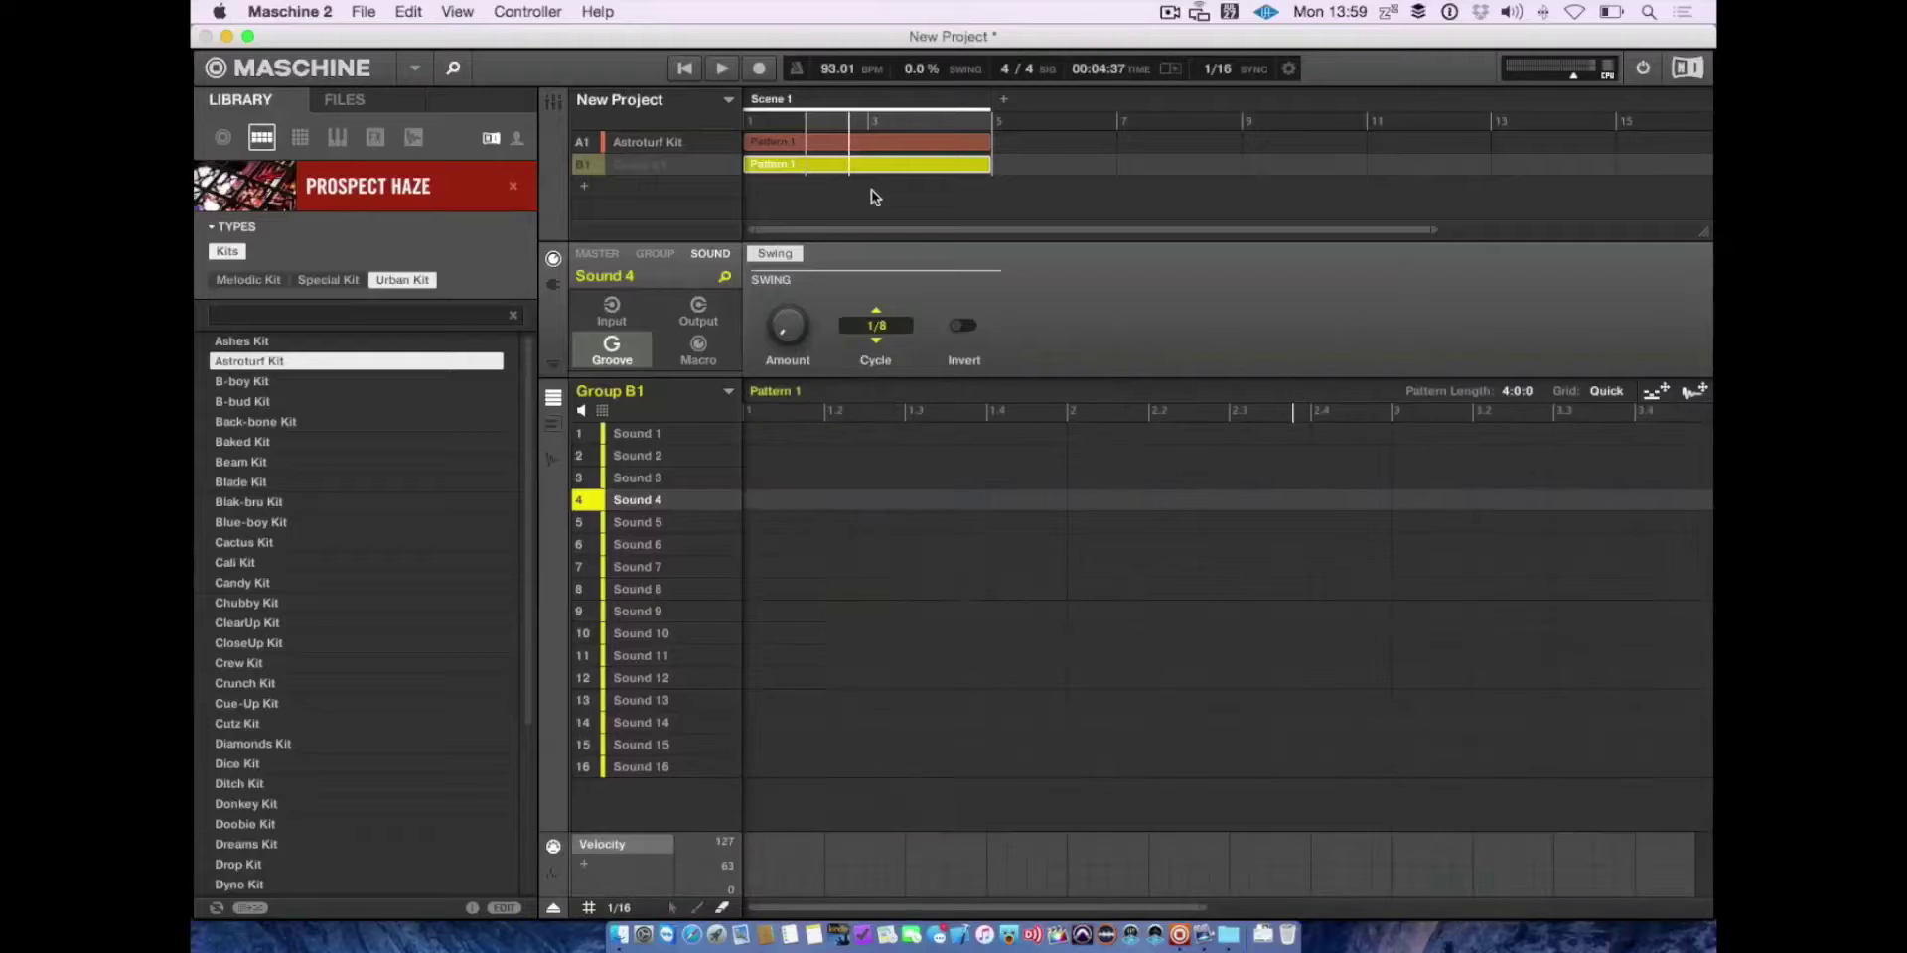
{"action": "key", "text": "super+e"}
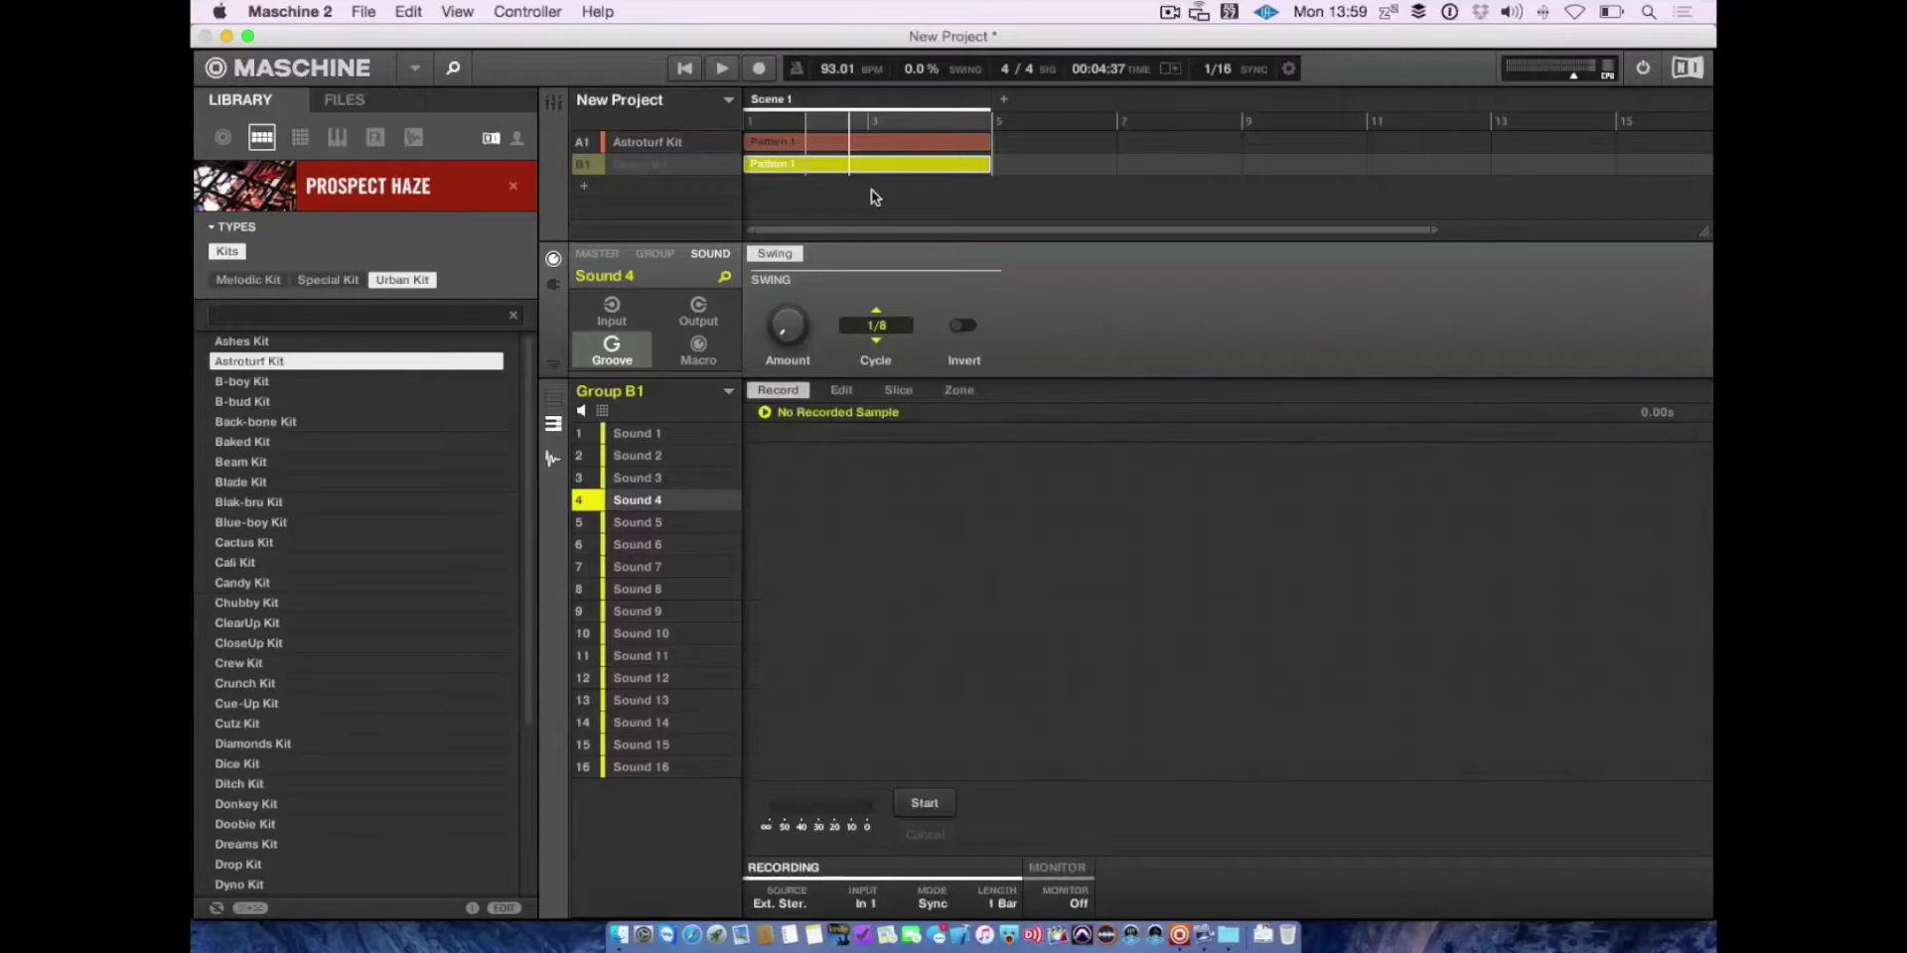
{"action": "key", "text": "super+e"}
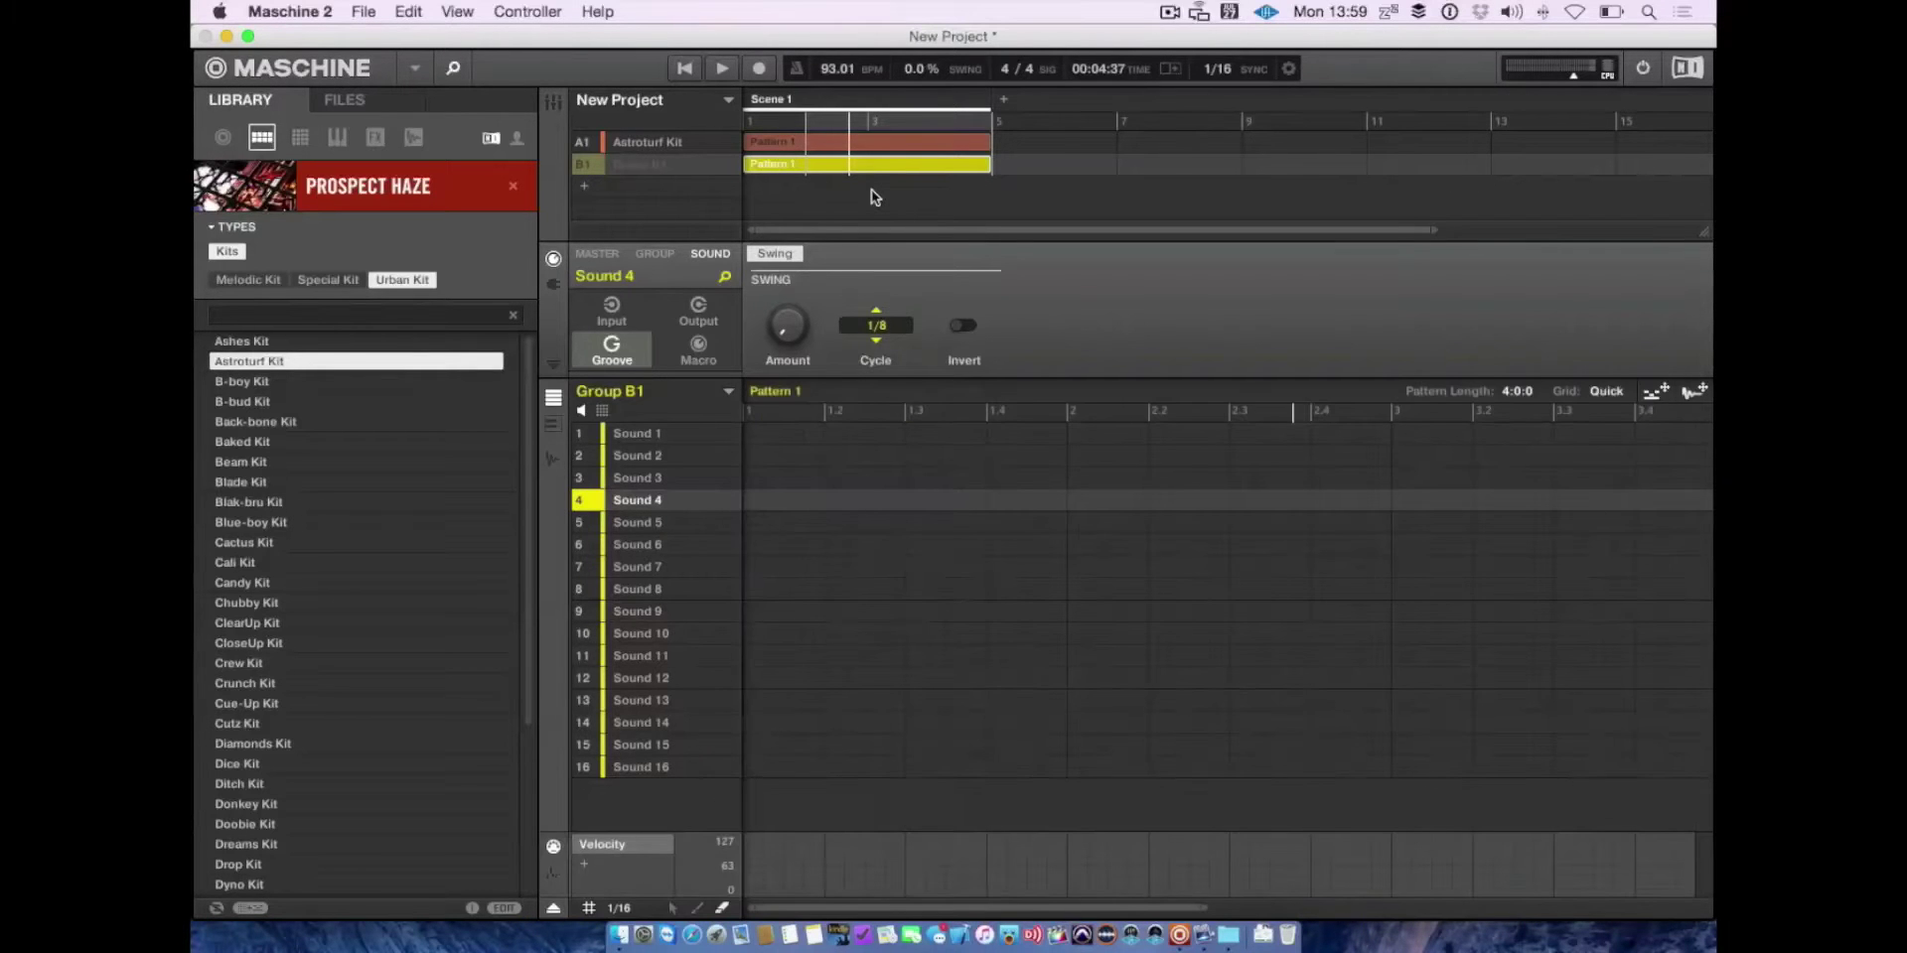
Add empty Groups C1 through G1, enlarging then shrinking the arranger to fit them.
{"action": "left_click", "coordinate": [583, 183]}
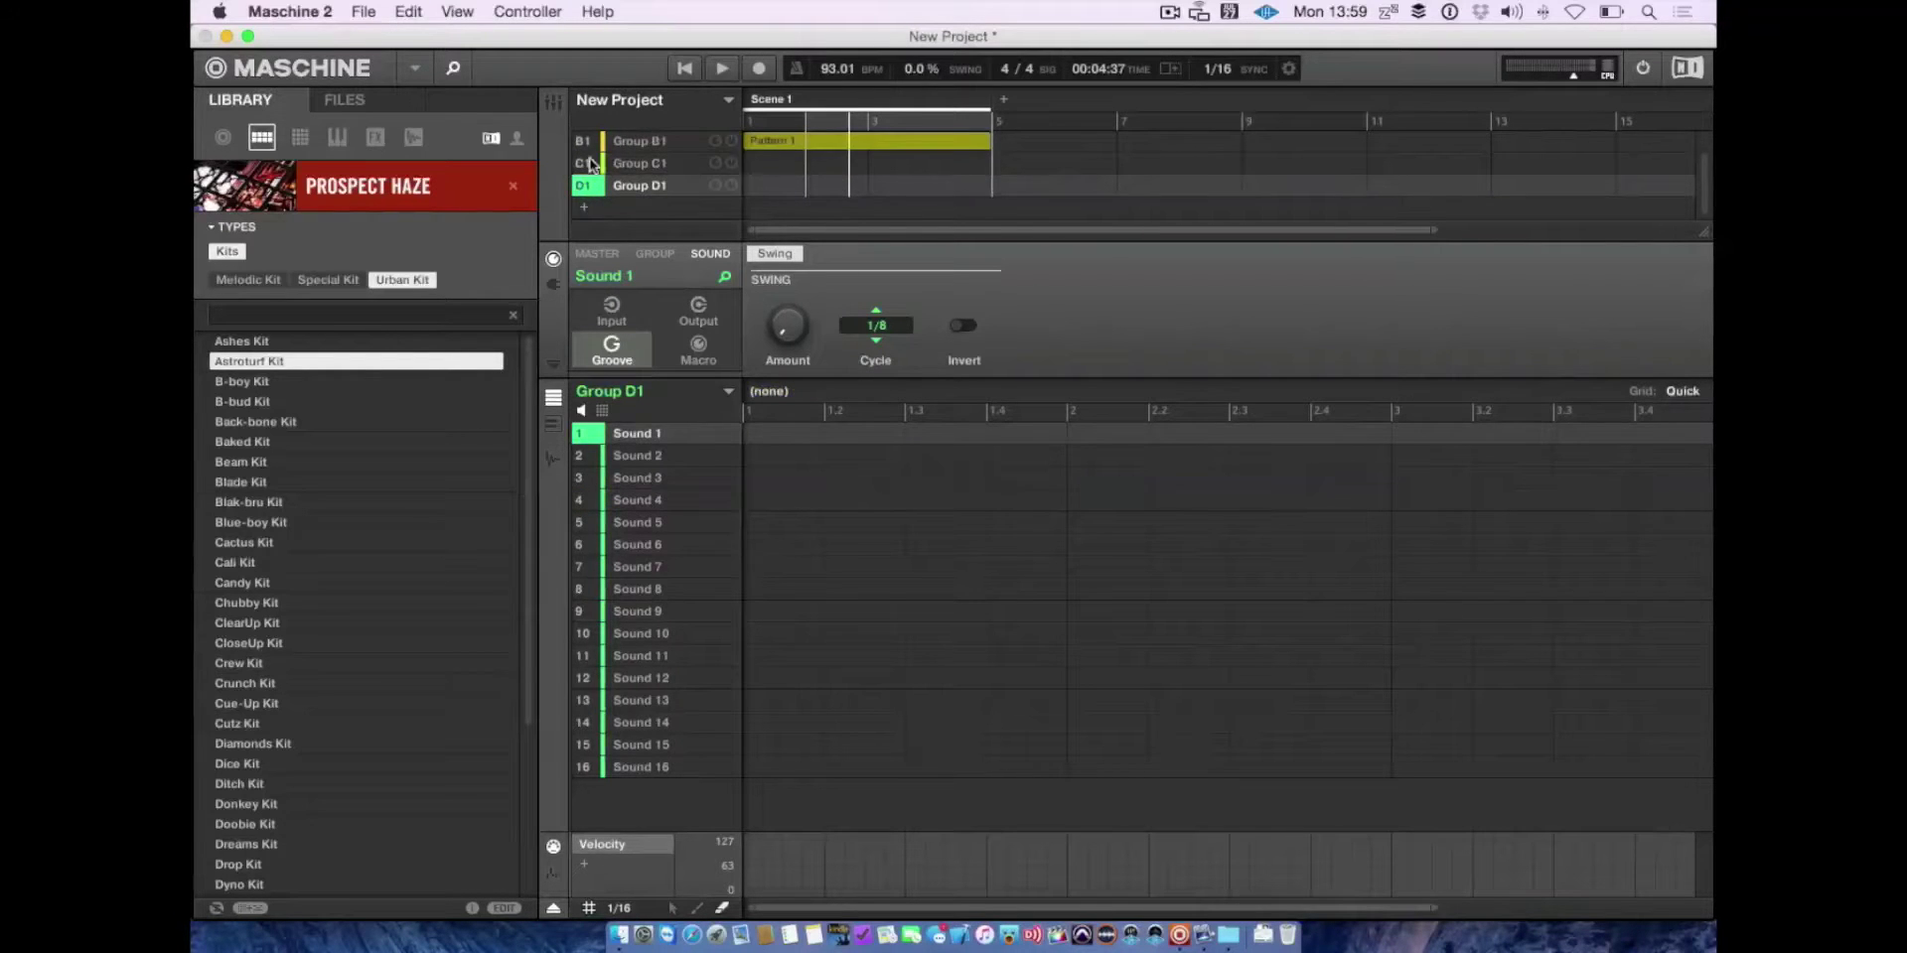
{"action": "left_click", "coordinate": [582, 209]}
{"action": "left_click_drag", "start_coordinate": [1701, 232], "coordinate": [1698, 421]}
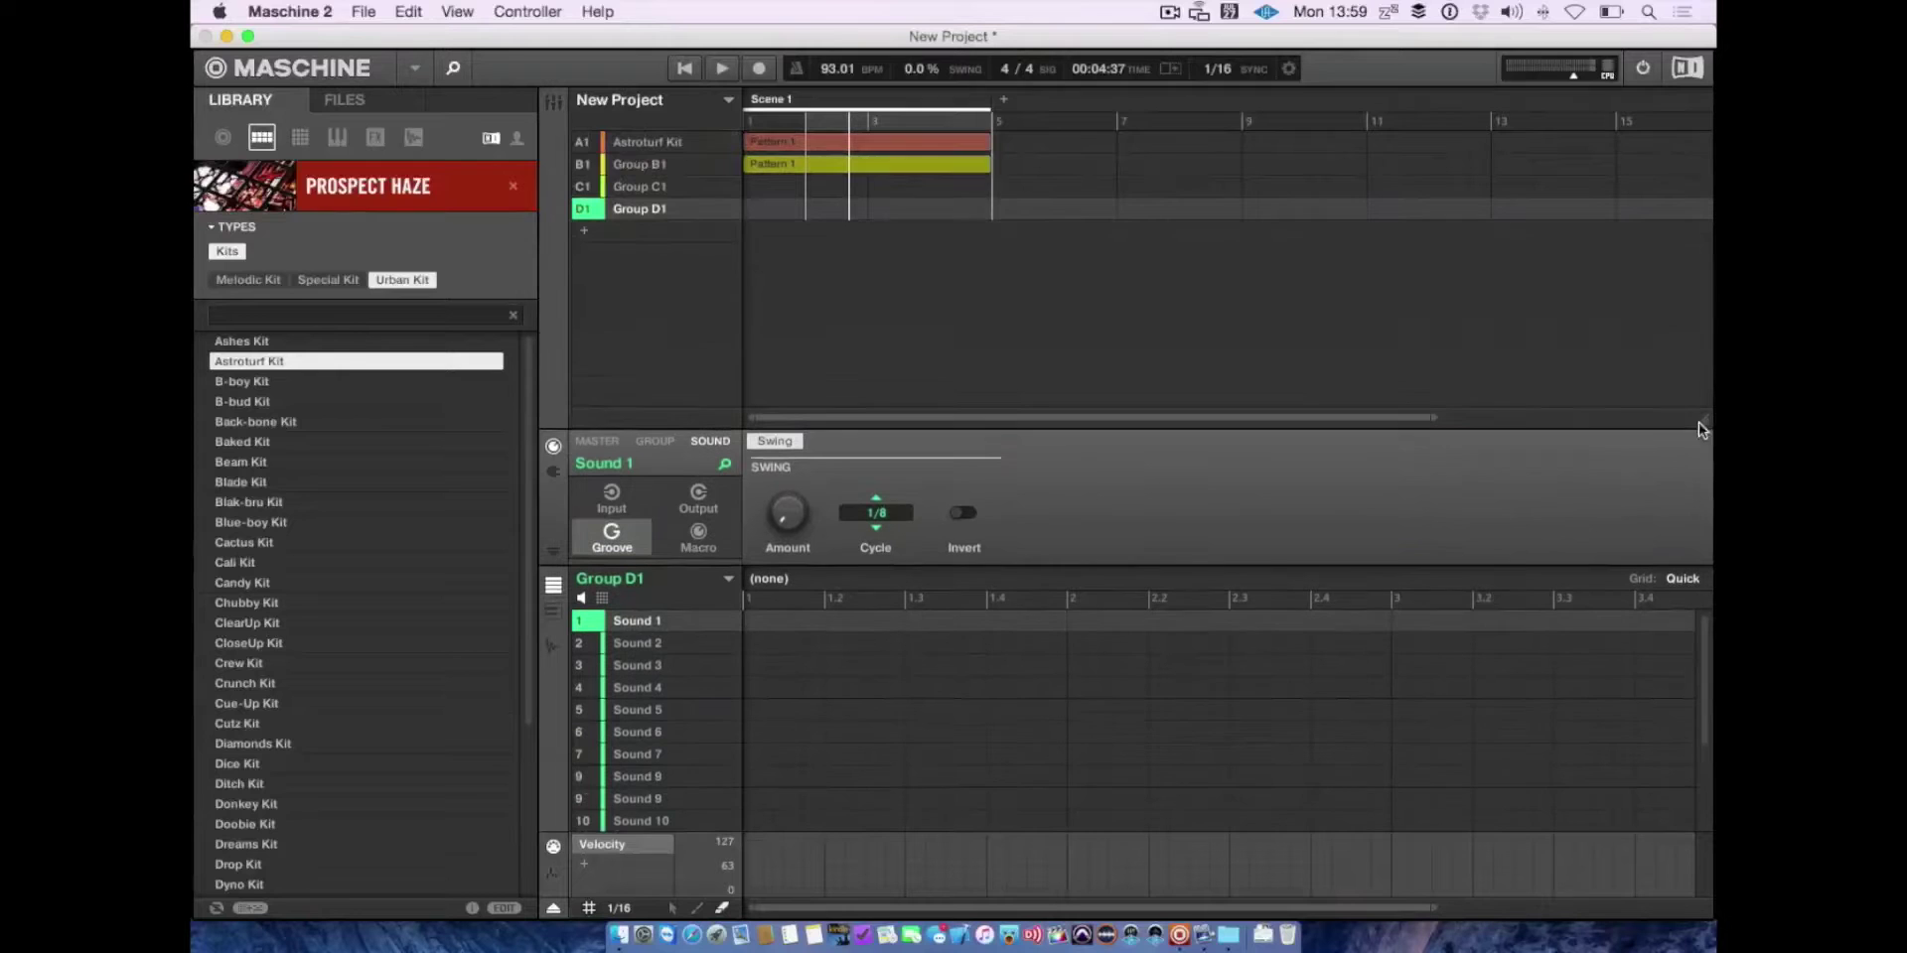
{"action": "left_click", "coordinate": [580, 232]}
{"action": "left_click", "coordinate": [583, 253]}
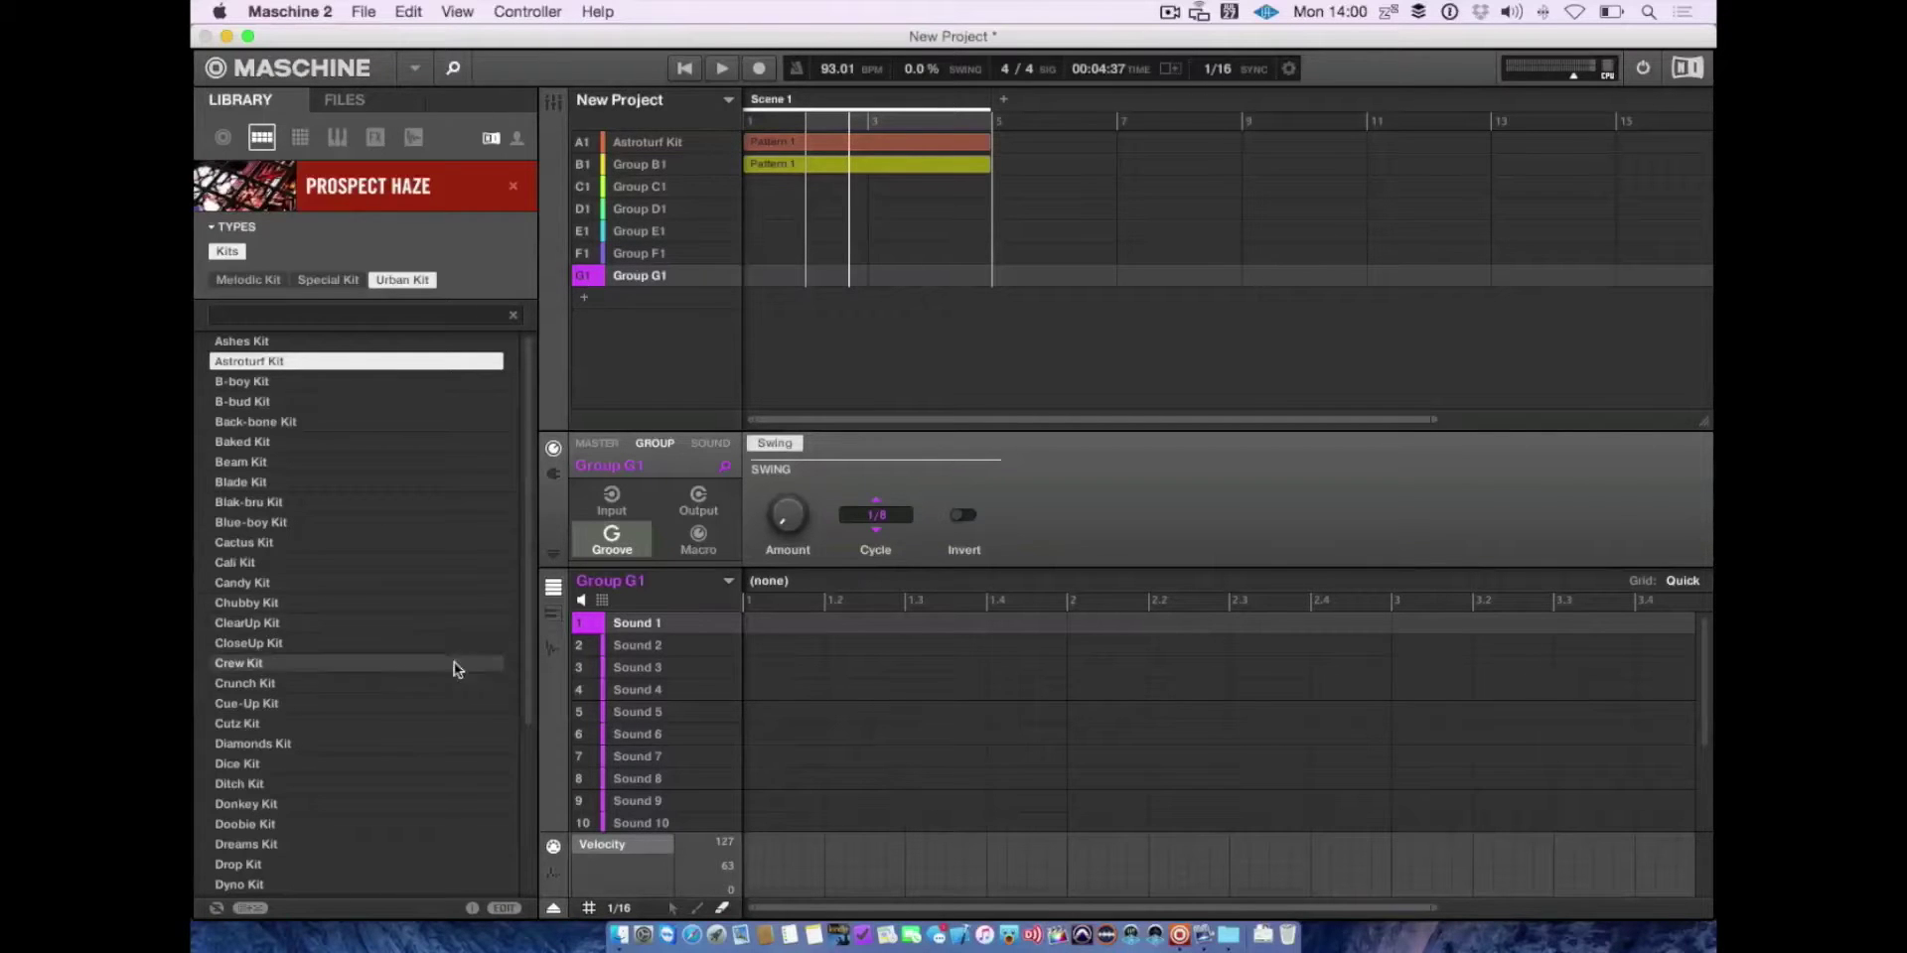
{"action": "left_click_drag", "start_coordinate": [1700, 421], "coordinate": [1695, 276]}
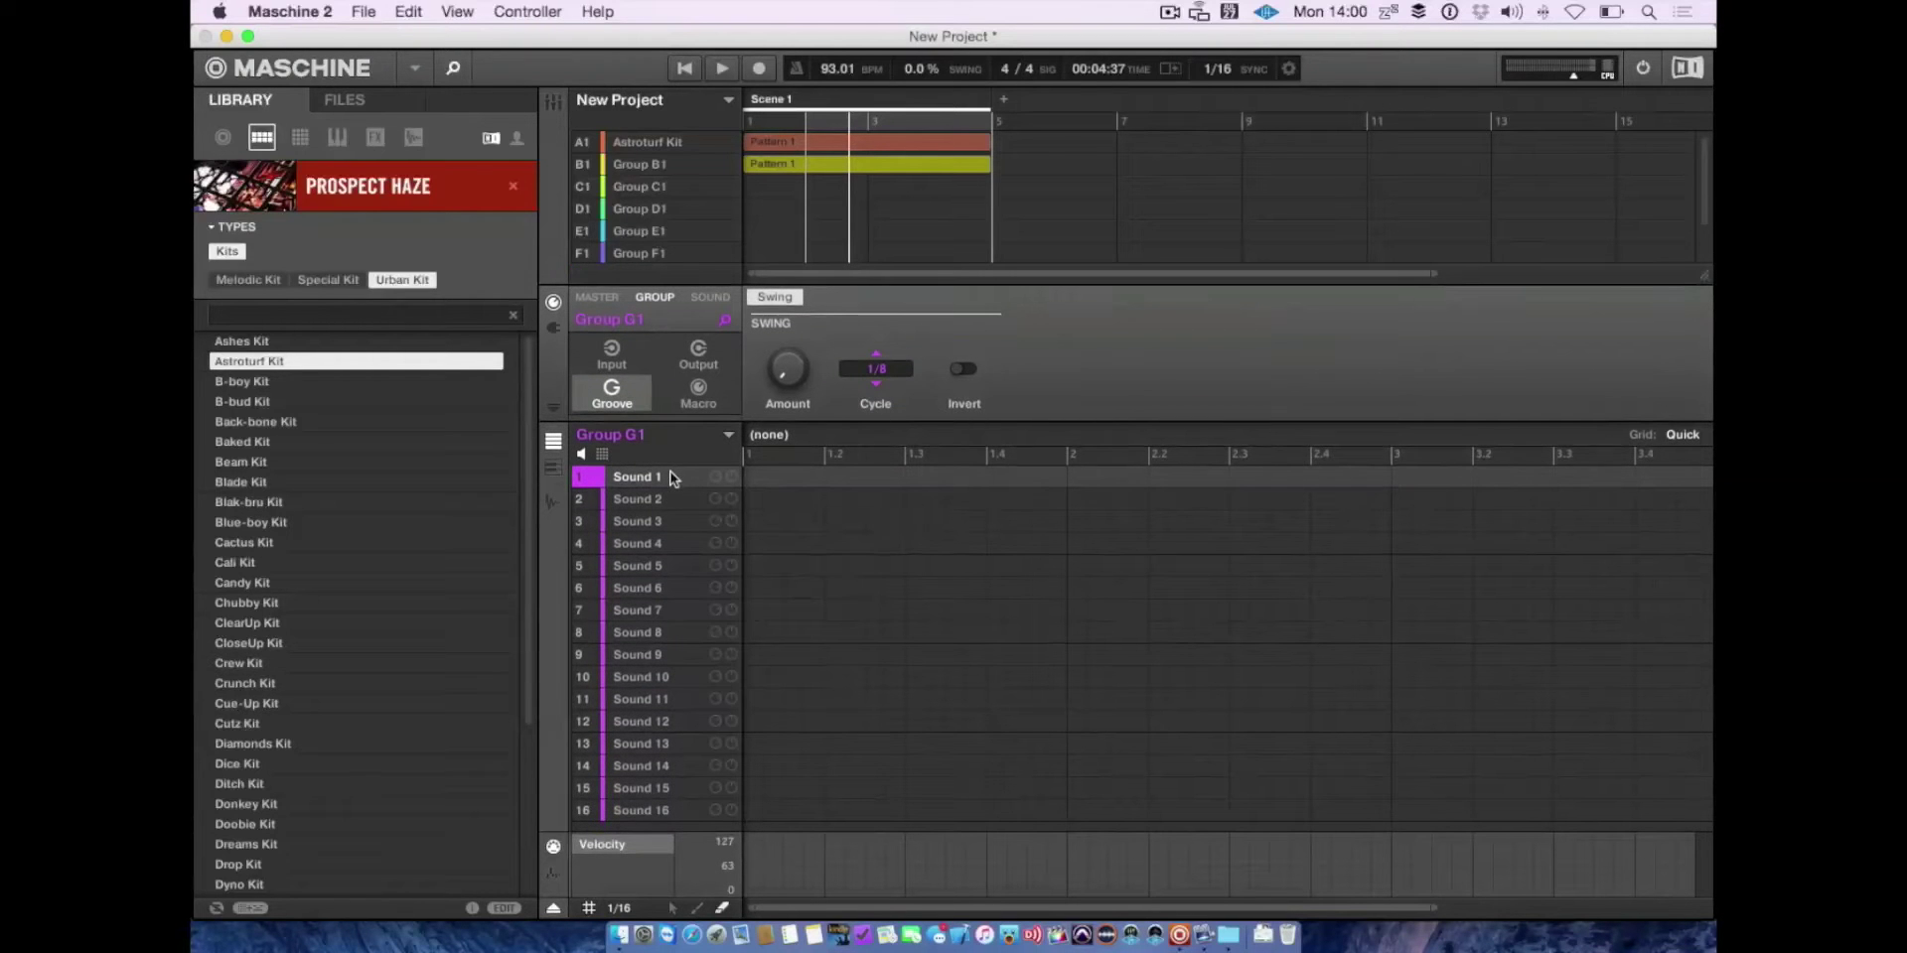
Step down and back up through the group's sounds with the arrow keys.
{"action": "key", "text": "Down"}
{"action": "key", "text": "Down"}
{"action": "key", "text": "Down"}
{"action": "key", "text": "Down"}
{"action": "key", "text": "Down"}
{"action": "key", "text": "Down"}
{"action": "key", "text": "Down"}
{"action": "key", "text": "Down"}
{"action": "key", "text": "Down"}
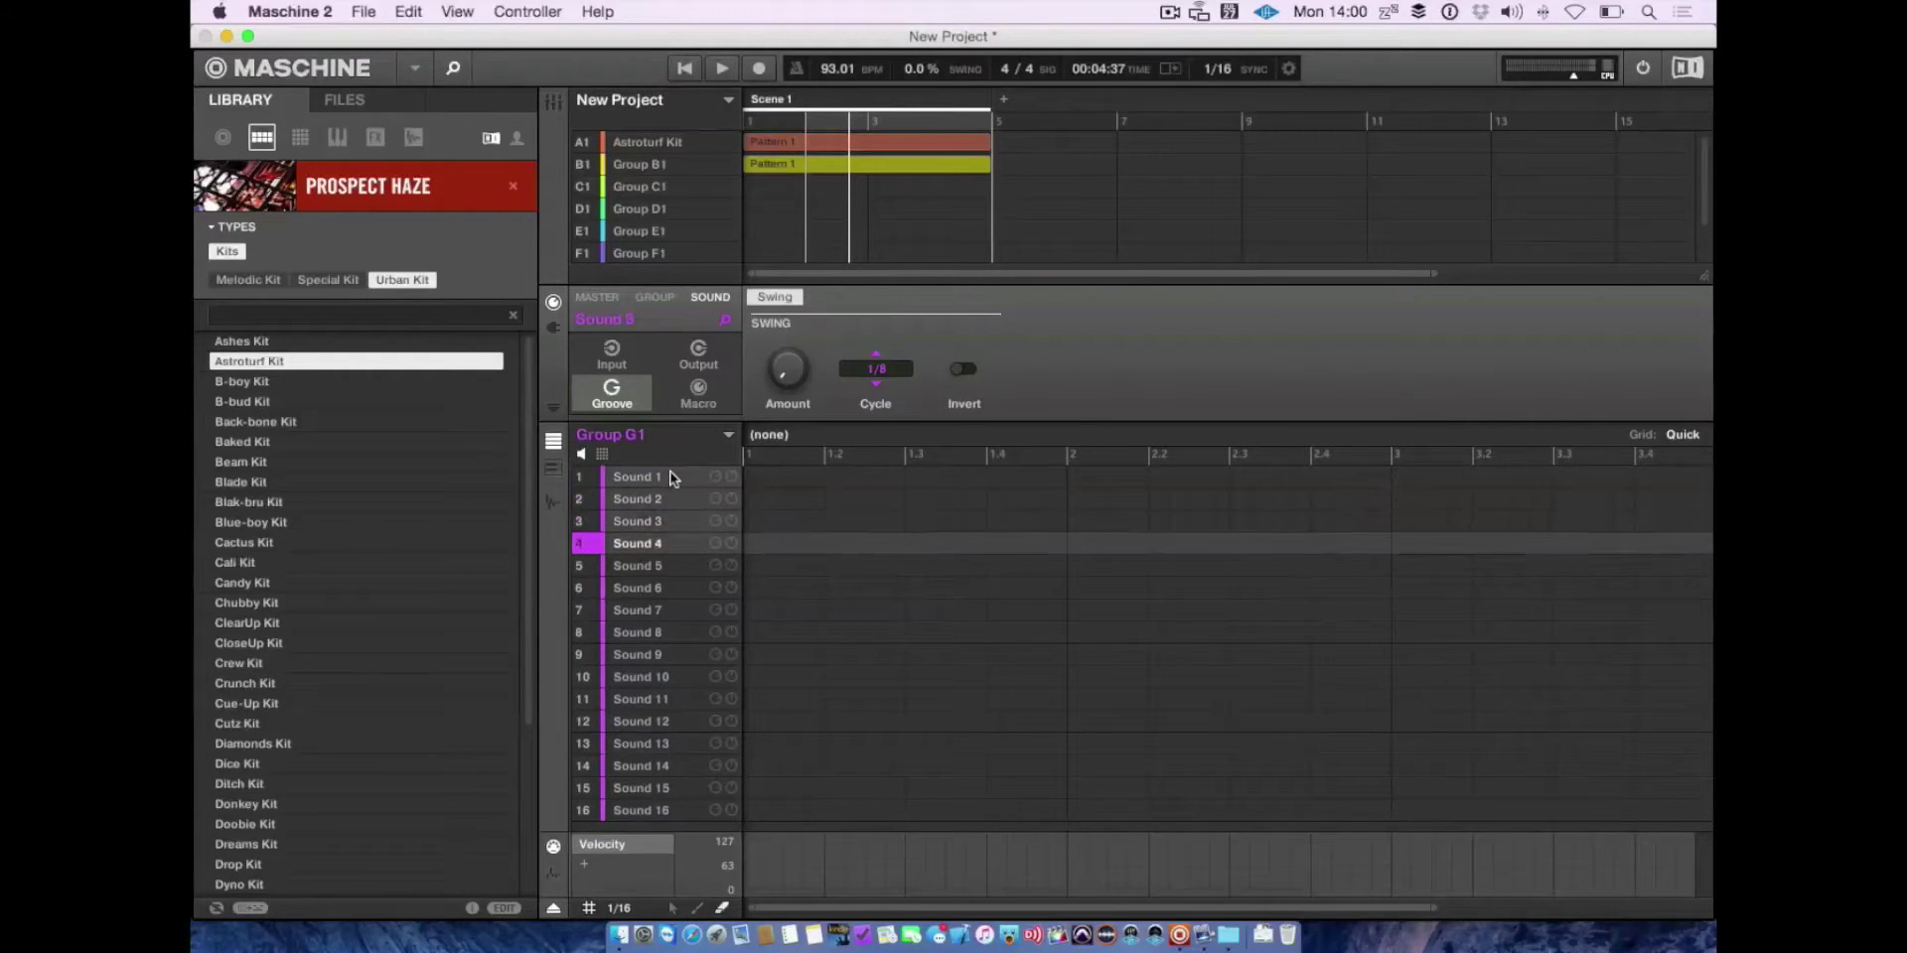
{"action": "key", "text": "Up"}
{"action": "key", "text": "Up"}
{"action": "key", "text": "Up"}
{"action": "key", "text": "Up"}
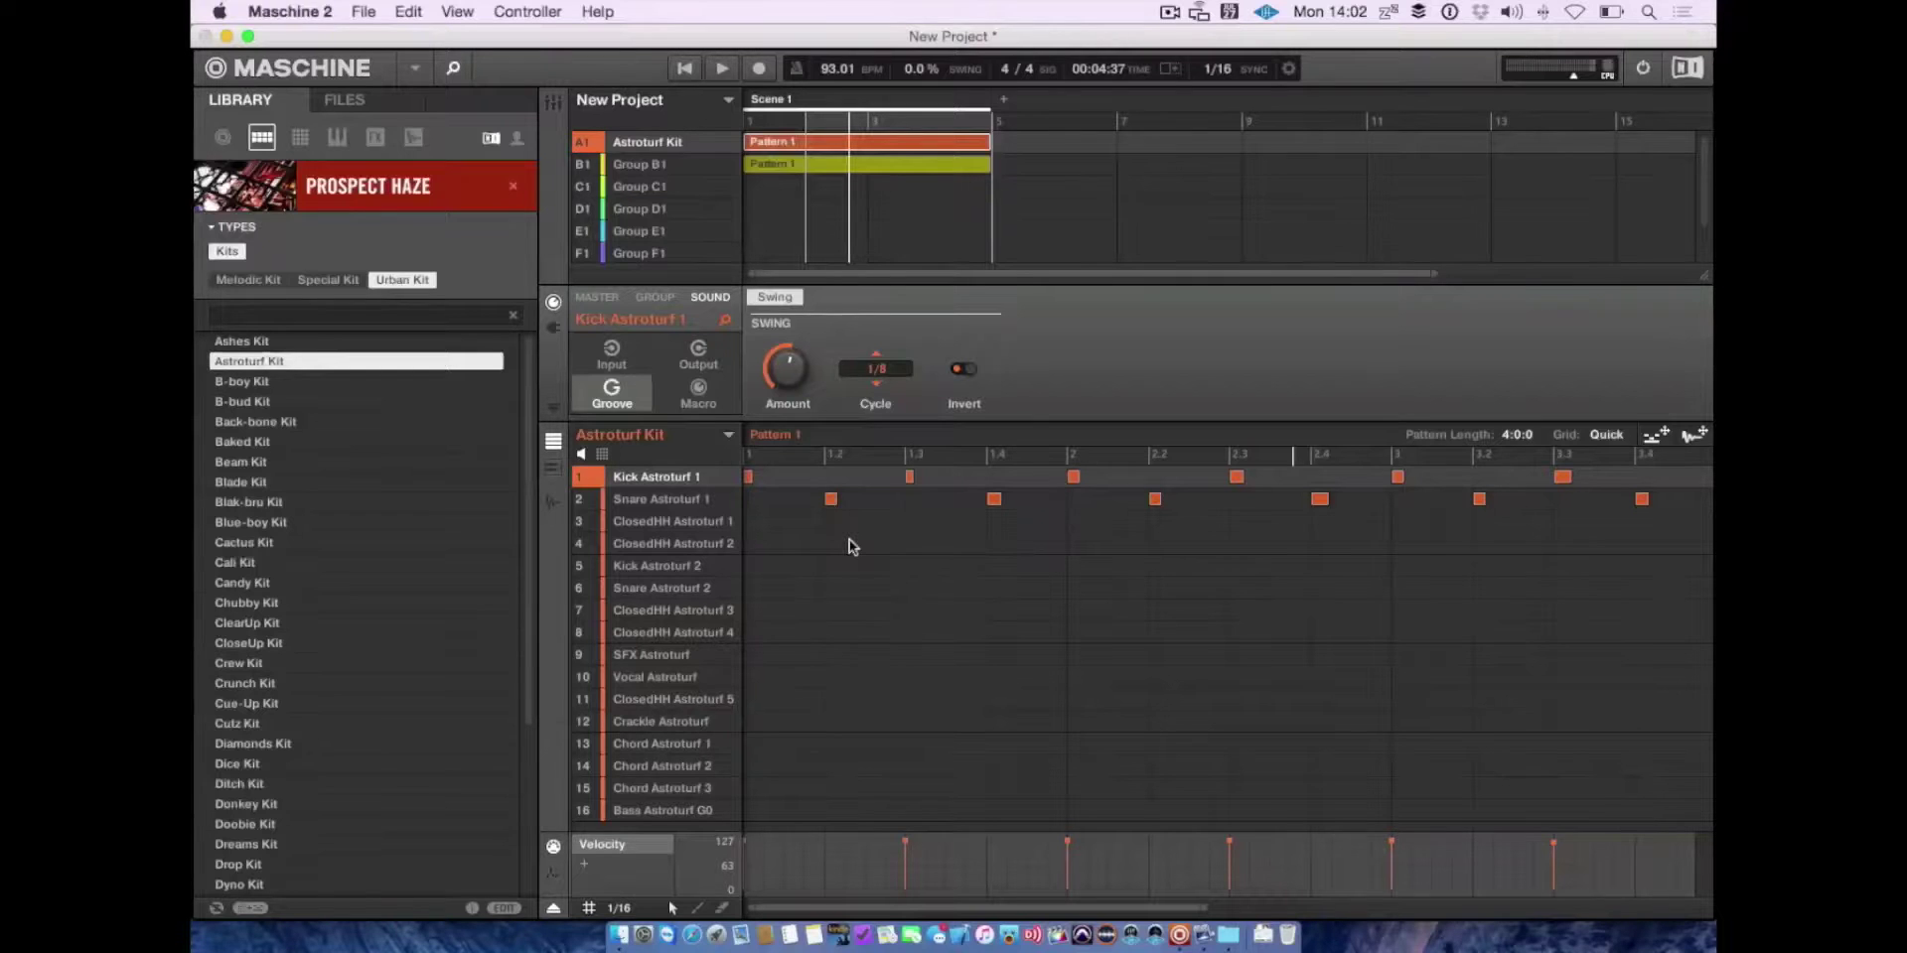
Remove a snare step, select Snare Astroturf 1, and move a snare step from 1.2 to 1.3.
{"action": "double_click", "coordinate": [831, 499]}
{"action": "left_click", "coordinate": [831, 498]}
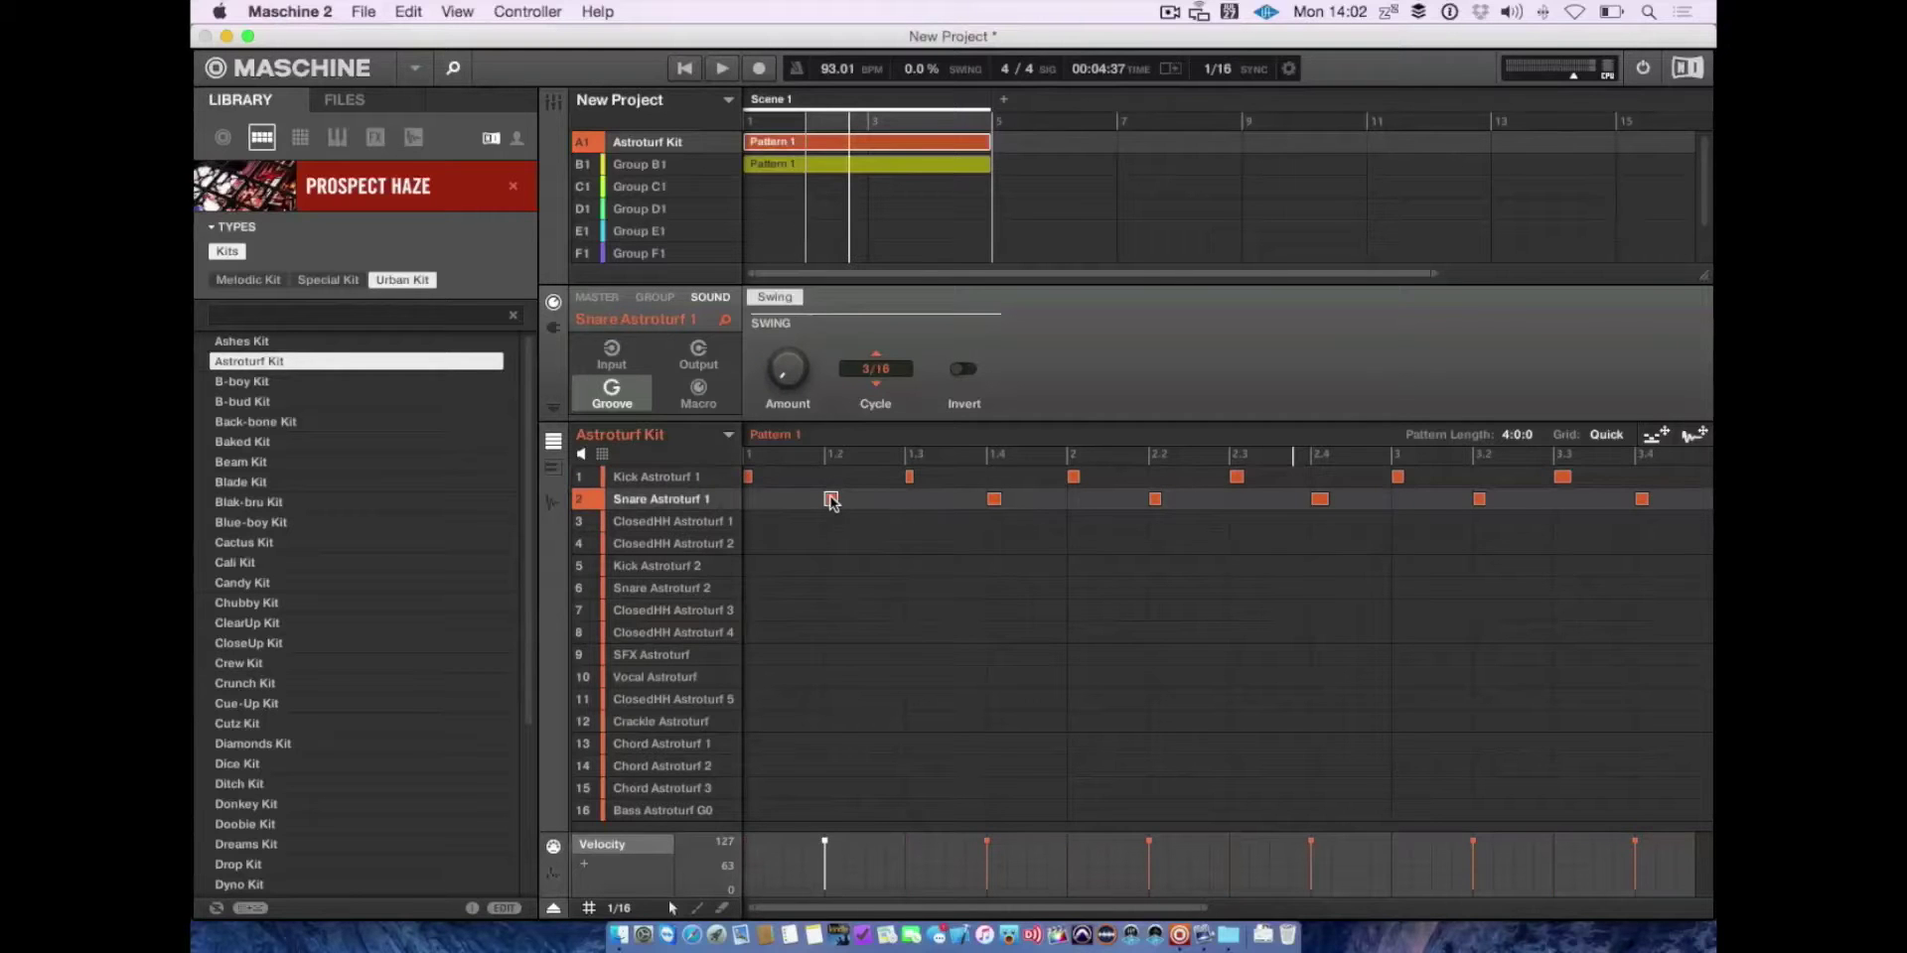
{"action": "left_click", "coordinate": [906, 500]}
{"action": "left_click_drag", "start_coordinate": [854, 500], "coordinate": [922, 588]}
Place the snare step just before 1.3 and nudge the 1.4 snare hit slightly later while playing.
{"action": "mouse_move", "coordinate": [933, 497]}
{"action": "left_mouse_down"}
{"action": "mouse_move", "coordinate": [1396, 632]}
{"action": "mouse_move", "coordinate": [1082, 520]}
{"action": "mouse_move", "coordinate": [905, 500]}
{"action": "mouse_move", "coordinate": [1183, 596]}
{"action": "mouse_move", "coordinate": [1110, 652]}
{"action": "mouse_move", "coordinate": [919, 505]}
{"action": "mouse_move", "coordinate": [992, 499]}
{"action": "mouse_move", "coordinate": [842, 498]}
{"action": "mouse_move", "coordinate": [905, 499]}
{"action": "left_mouse_up"}
{"action": "mouse_move", "coordinate": [912, 501]}
{"action": "left_mouse_down"}
{"action": "mouse_move", "coordinate": [936, 500]}
{"action": "mouse_move", "coordinate": [878, 506]}
{"action": "mouse_move", "coordinate": [923, 506]}
{"action": "mouse_move", "coordinate": [894, 511]}
{"action": "left_mouse_up"}
{"action": "key", "text": "space"}
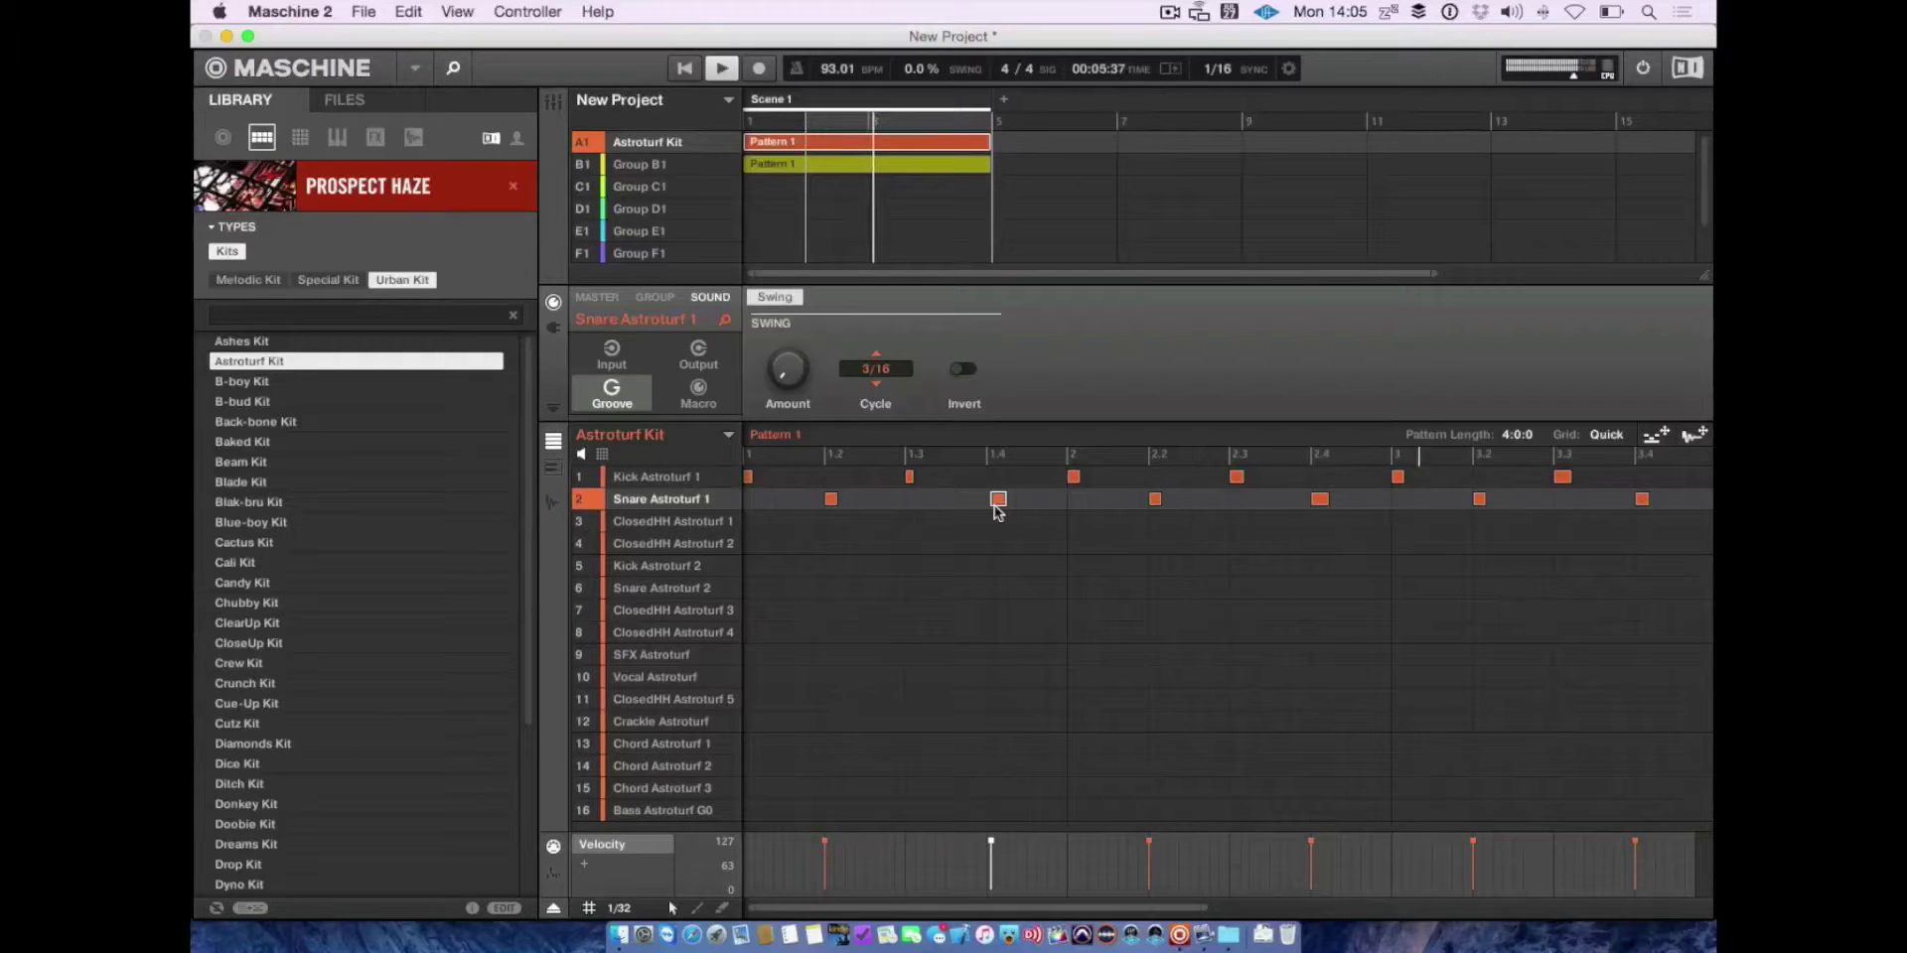
{"action": "left_click_drag", "start_coordinate": [996, 506], "coordinate": [997, 508]}
{"action": "left_click_drag", "start_coordinate": [997, 500], "coordinate": [1000, 500]}
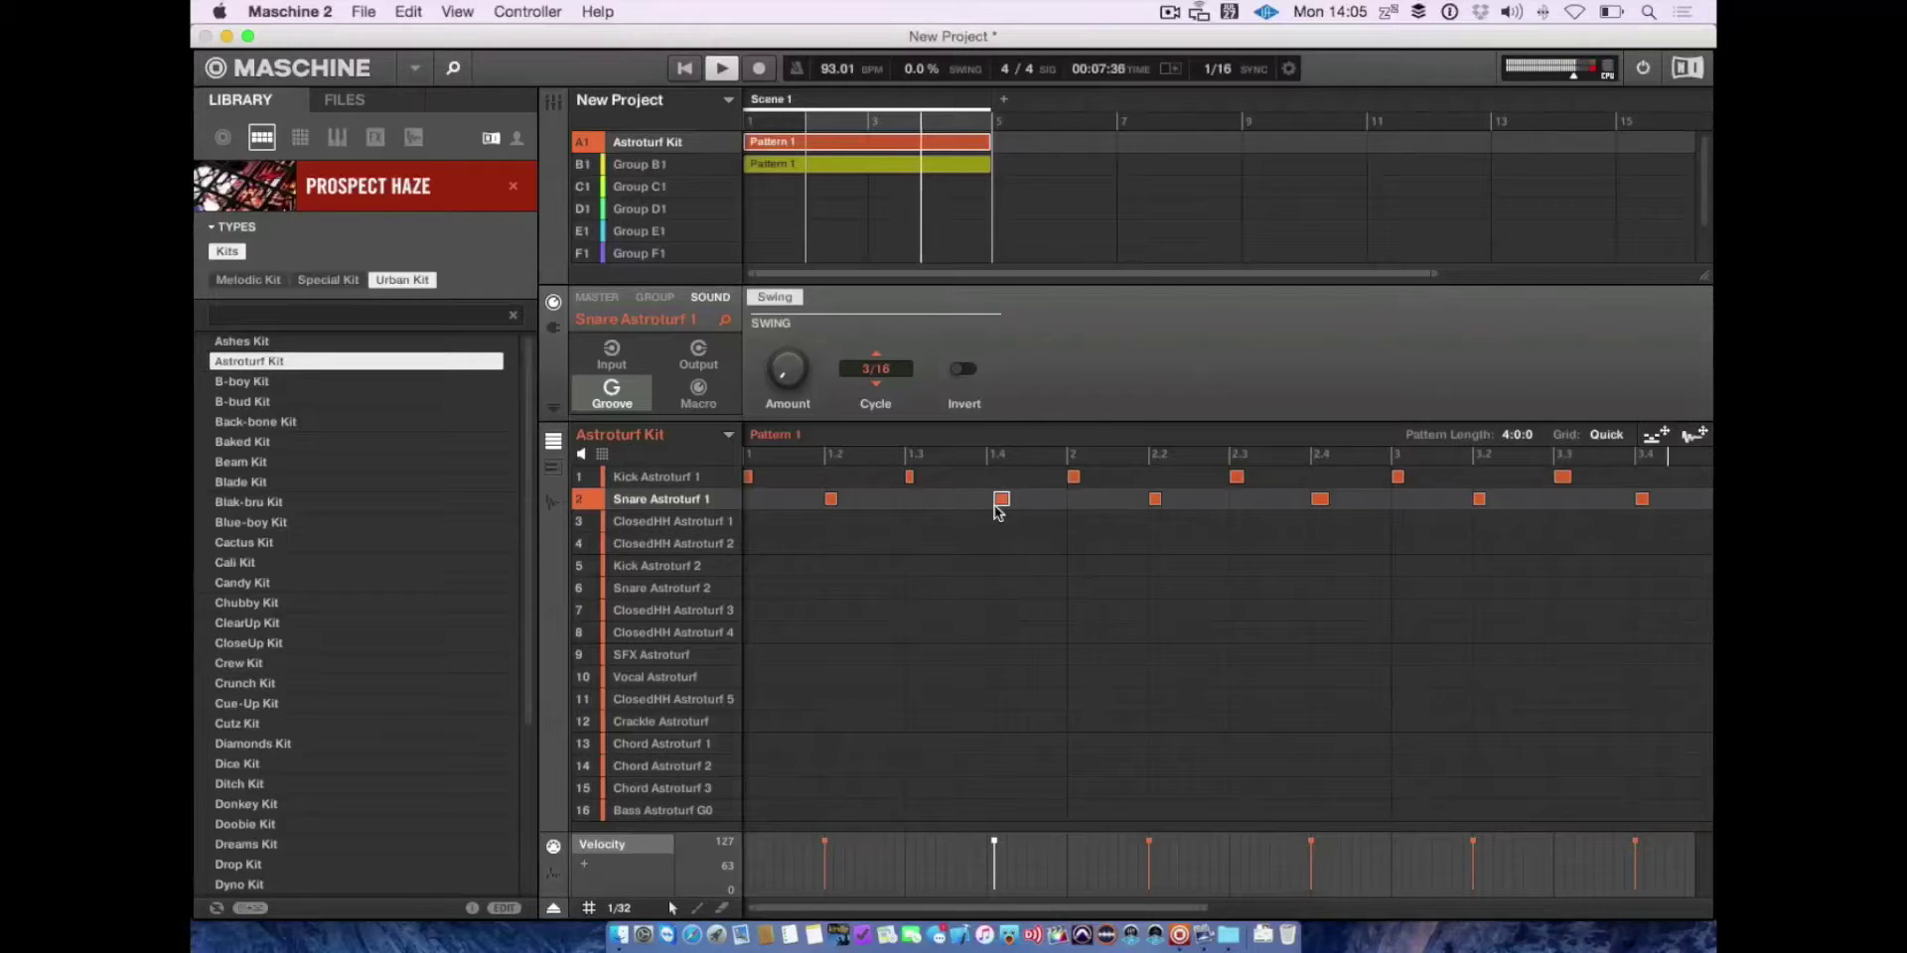
{"action": "key", "text": "space"}
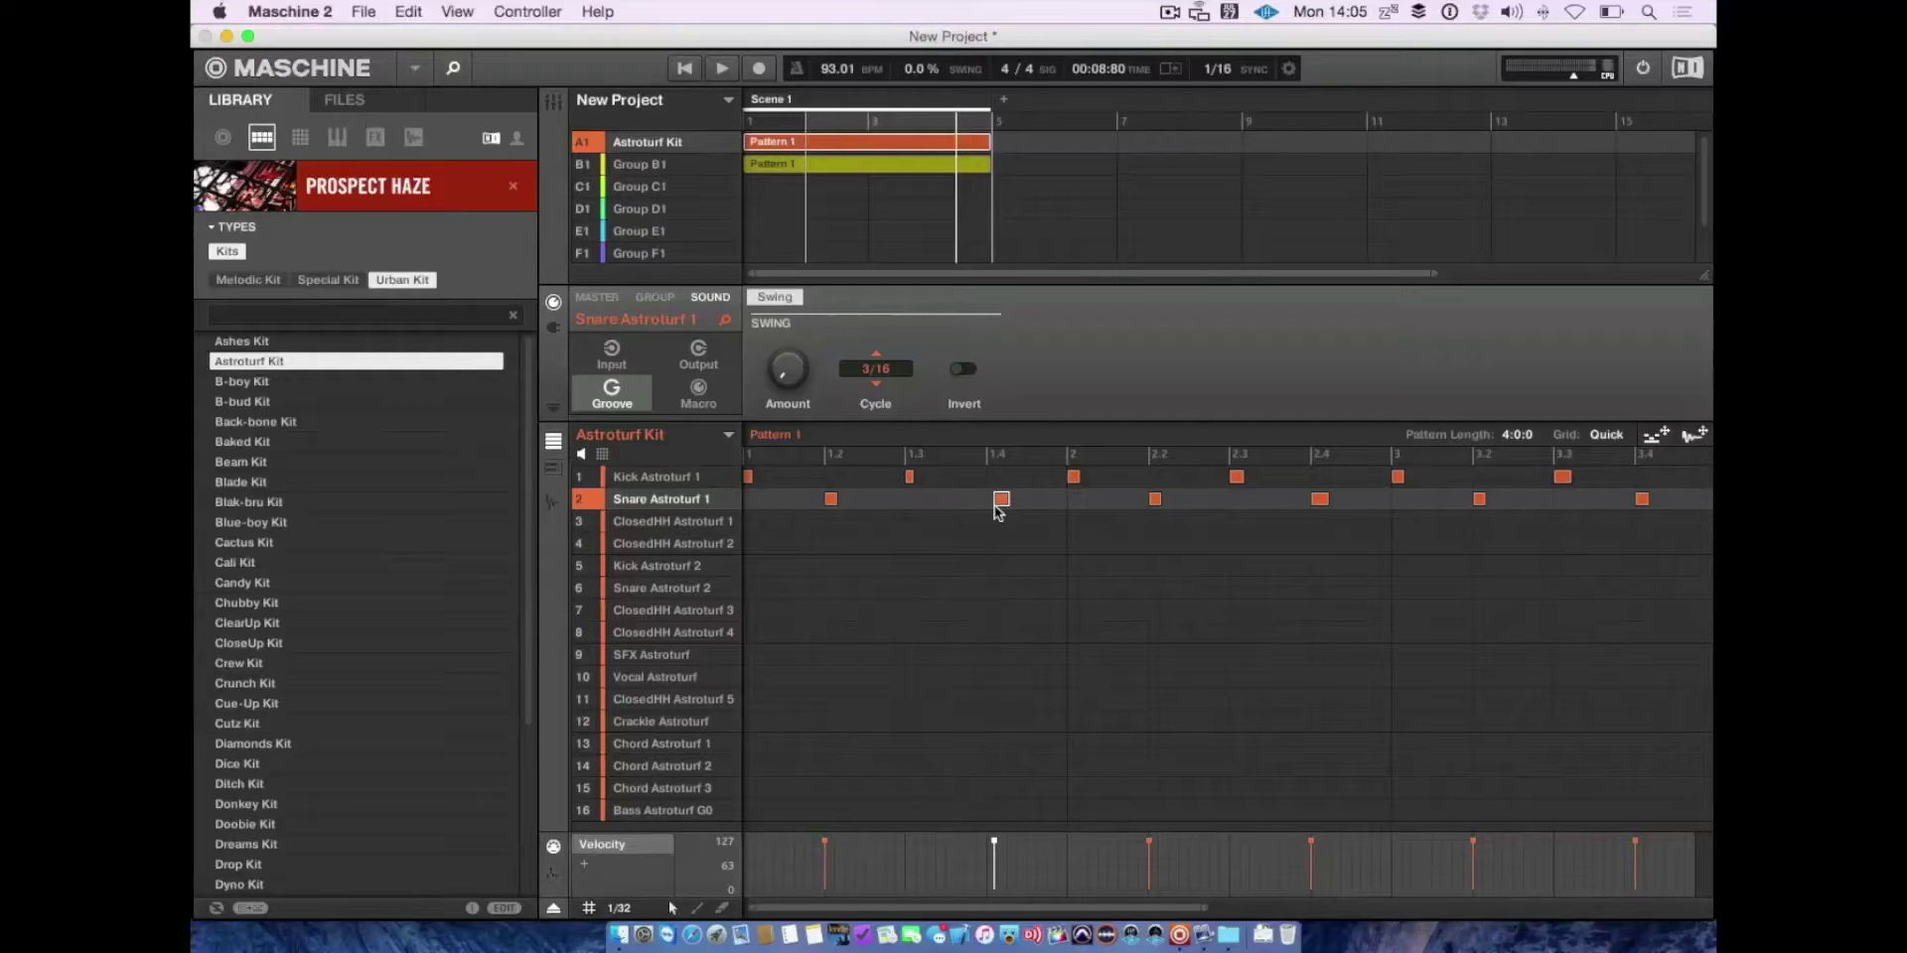
Zoom the pattern editor in and out with Cmd+scroll.
{"action": "scroll", "coordinate": [993, 504], "scroll_direction": "down", "scroll_amount": 1}
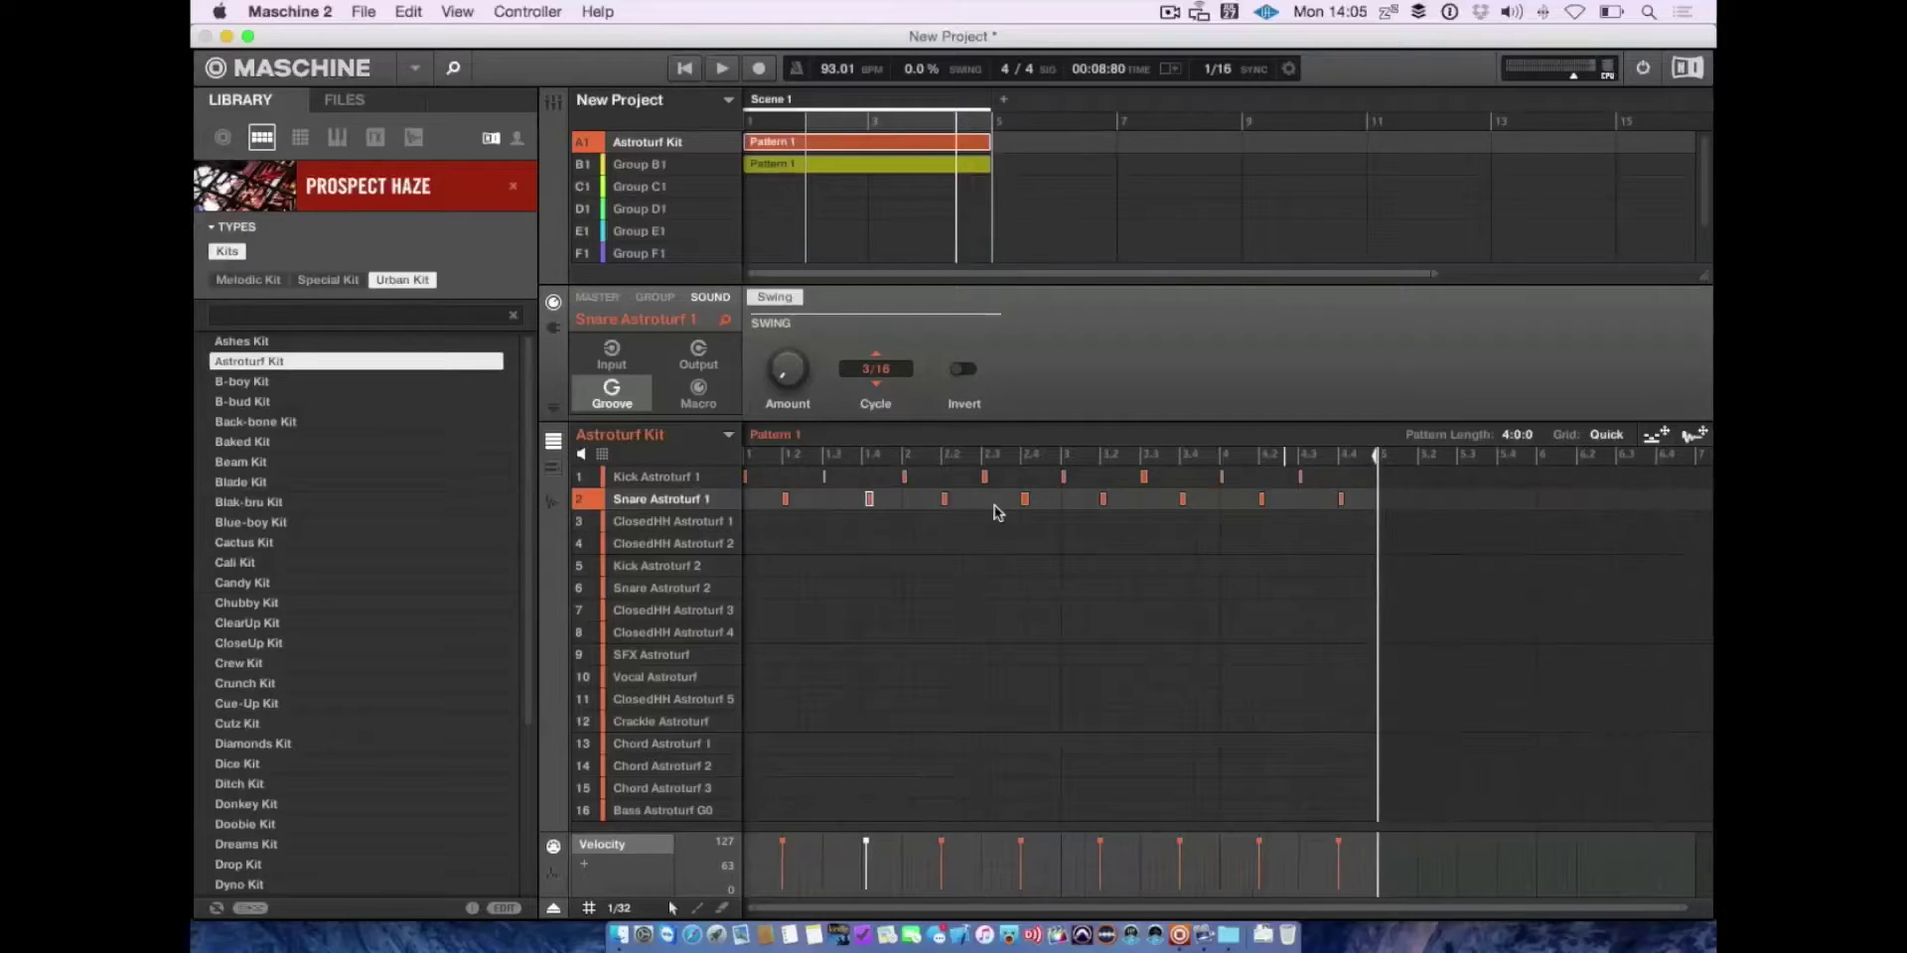
{"action": "scroll", "coordinate": [993, 504], "scroll_direction": "up", "scroll_amount": 1}
{"action": "scroll", "coordinate": [993, 505], "scroll_direction": "down", "scroll_amount": 1}
{"action": "scroll", "coordinate": [993, 504], "scroll_direction": "up", "scroll_amount": 1}
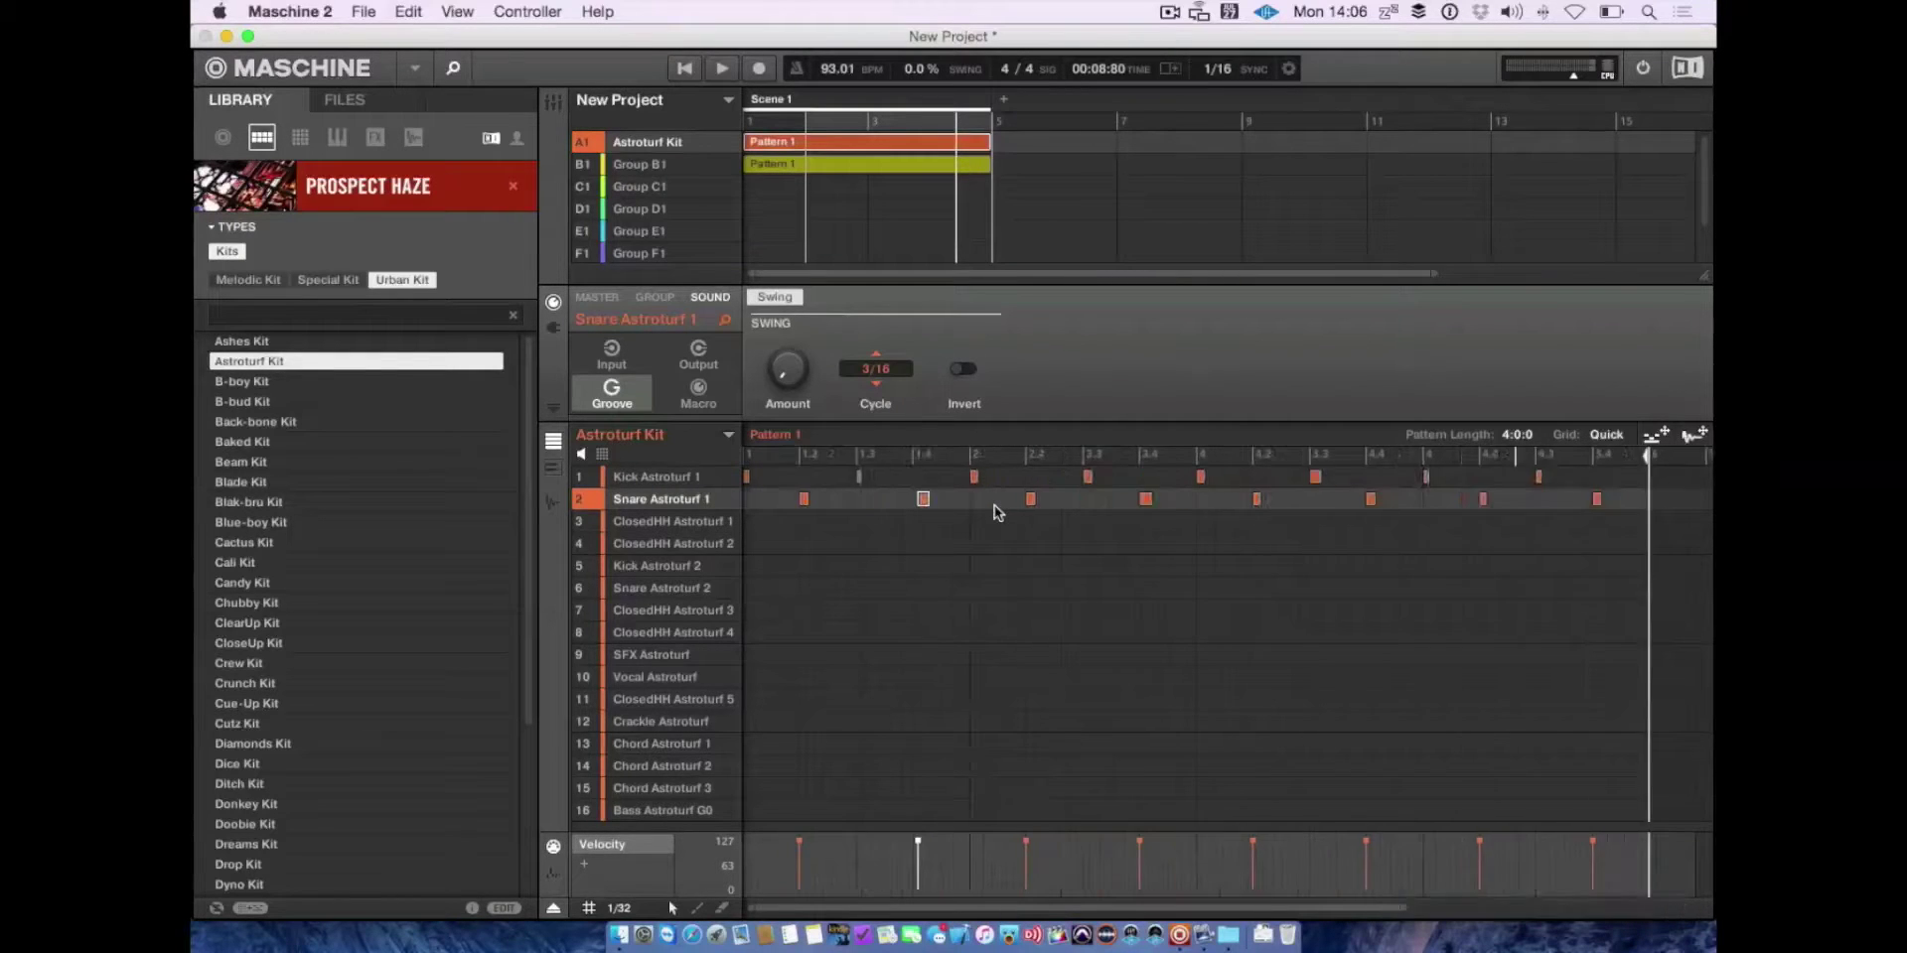
{"action": "scroll", "coordinate": [993, 504], "scroll_direction": "up", "scroll_amount": 1}
{"action": "scroll", "coordinate": [993, 504], "scroll_direction": "down", "scroll_amount": 1}
{"action": "scroll", "coordinate": [993, 504], "scroll_direction": "up", "scroll_amount": 1}
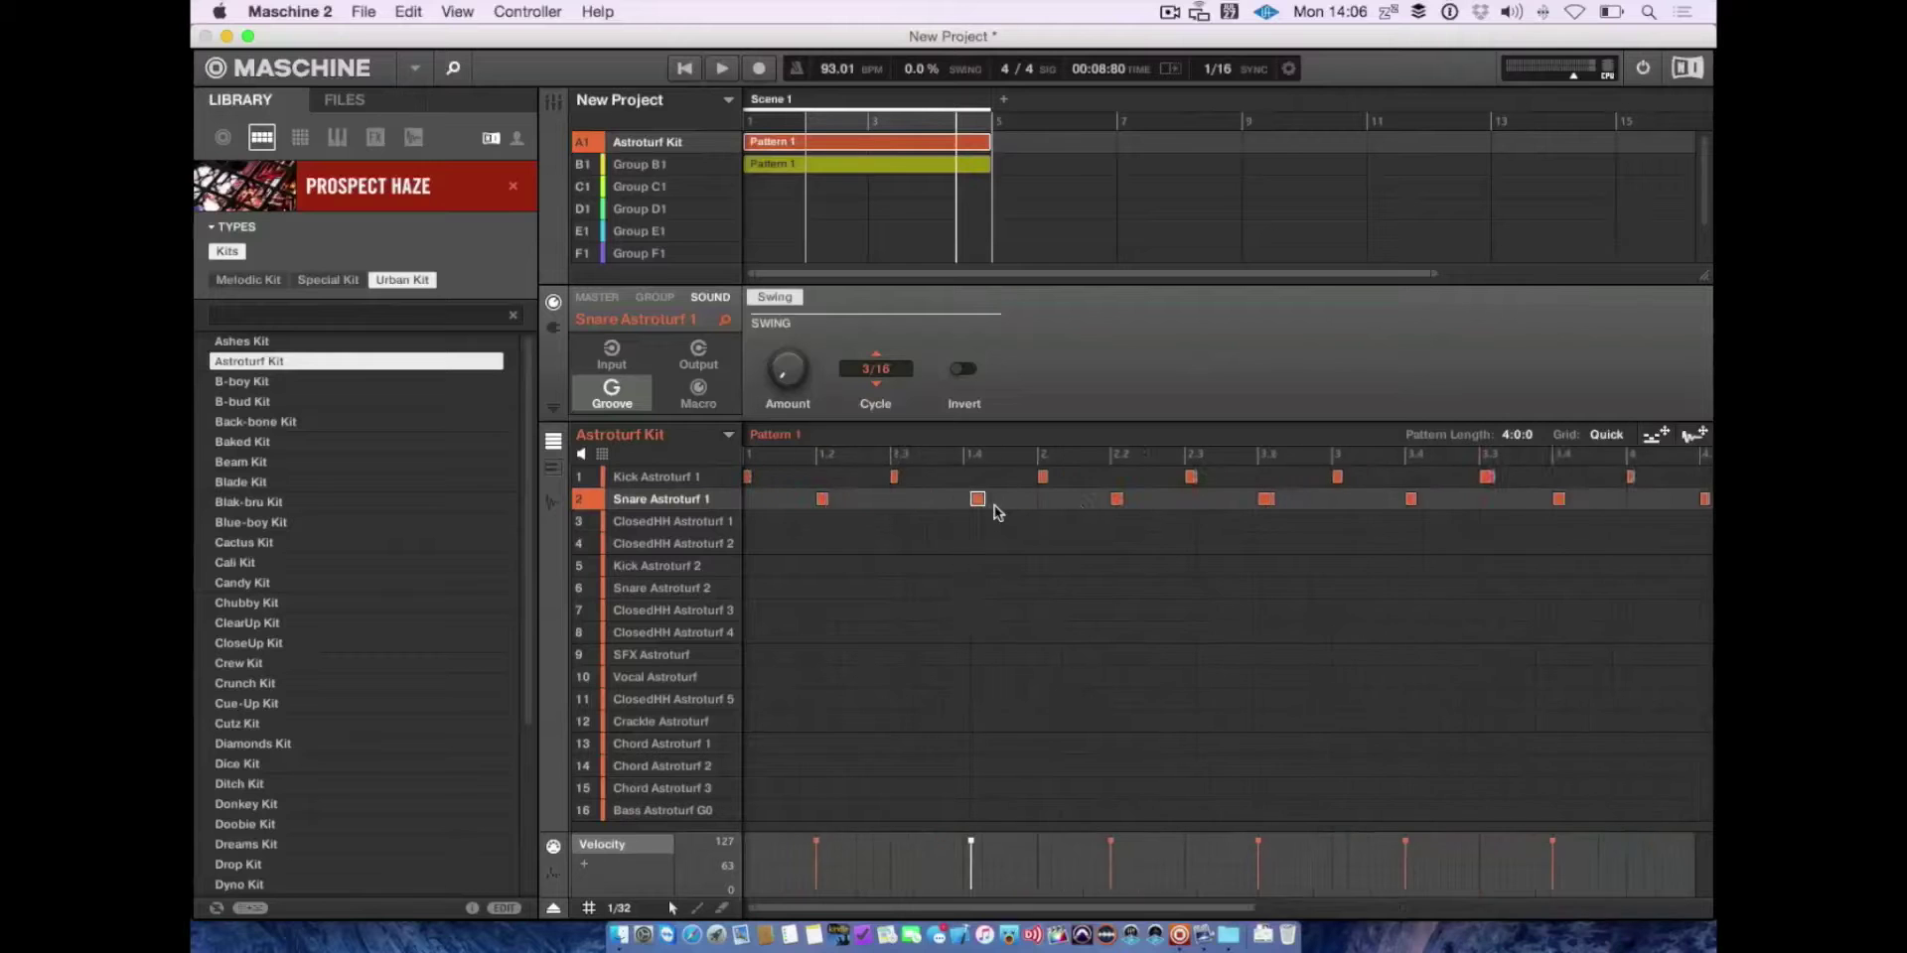
{"action": "scroll", "coordinate": [993, 505], "scroll_direction": "down", "scroll_amount": 2}
{"action": "scroll", "coordinate": [993, 504], "scroll_direction": "up", "scroll_amount": 2}
{"action": "scroll", "coordinate": [993, 504], "scroll_direction": "down", "scroll_amount": 2}
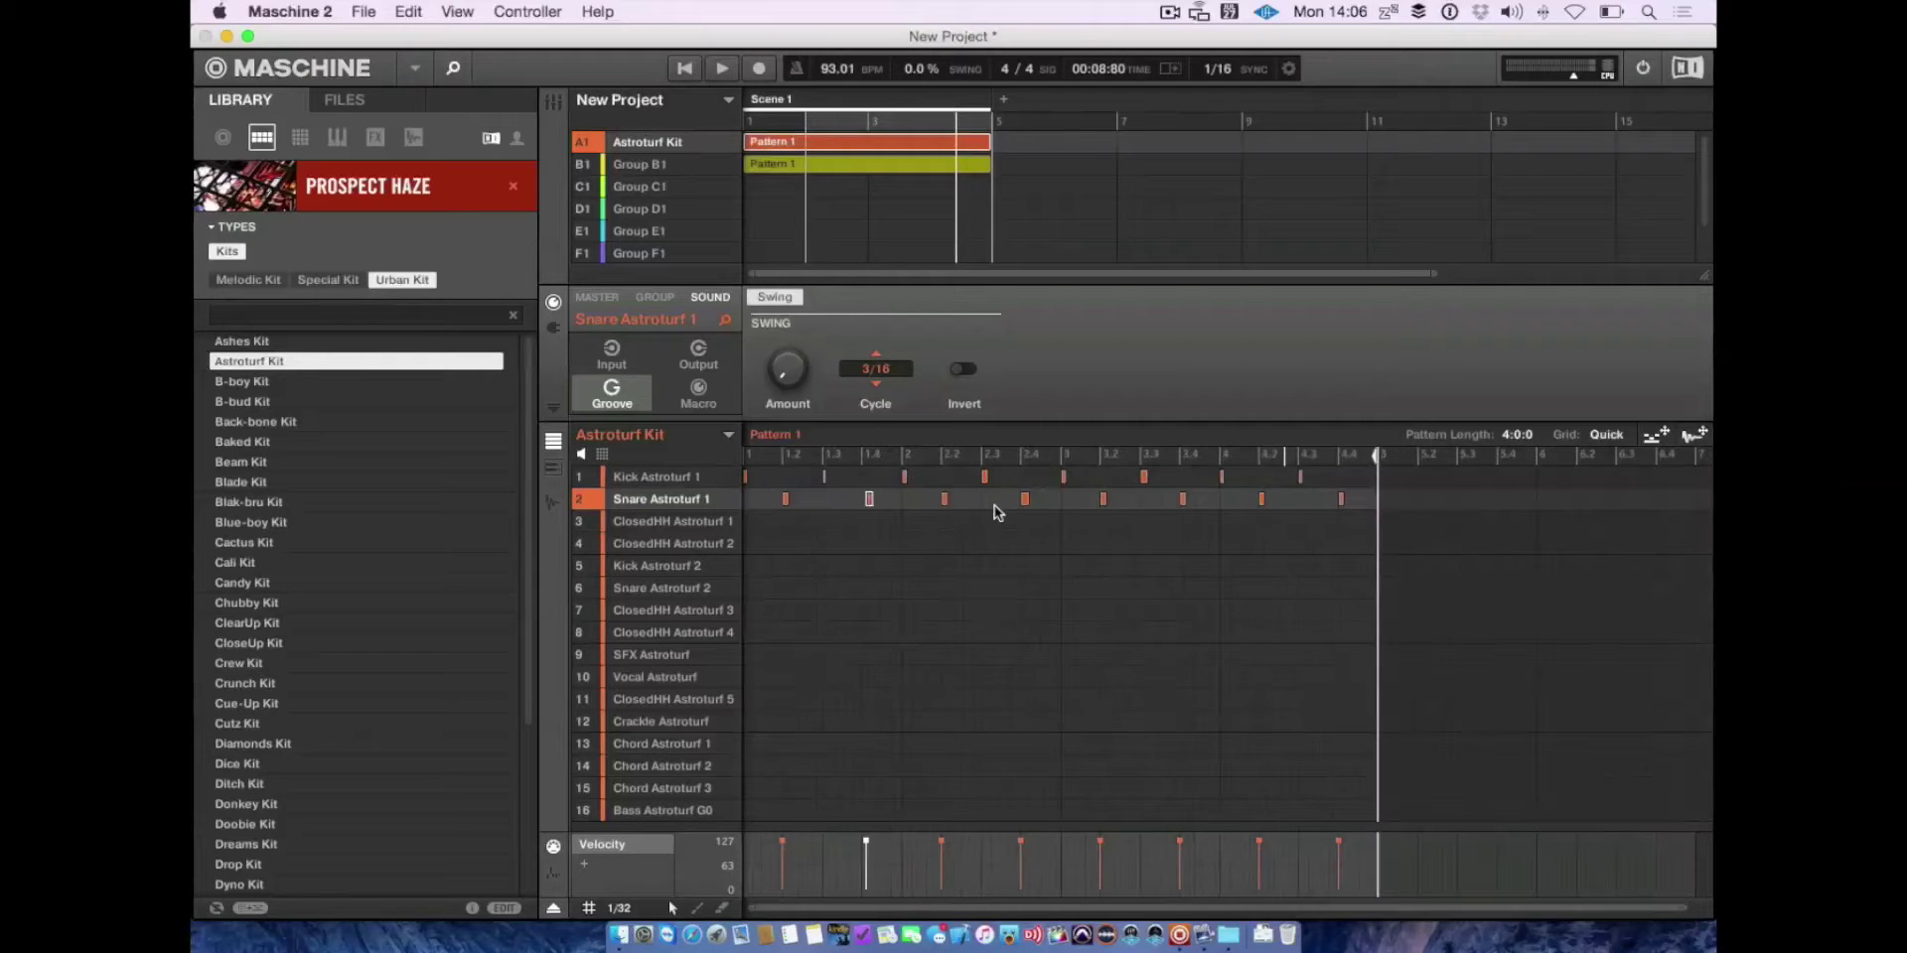
Select Group D1 and zoom the arranger timeline in on the patterns.
{"action": "left_click", "coordinate": [884, 202]}
{"action": "scroll", "coordinate": [884, 198], "scroll_direction": "up", "scroll_amount": 3}
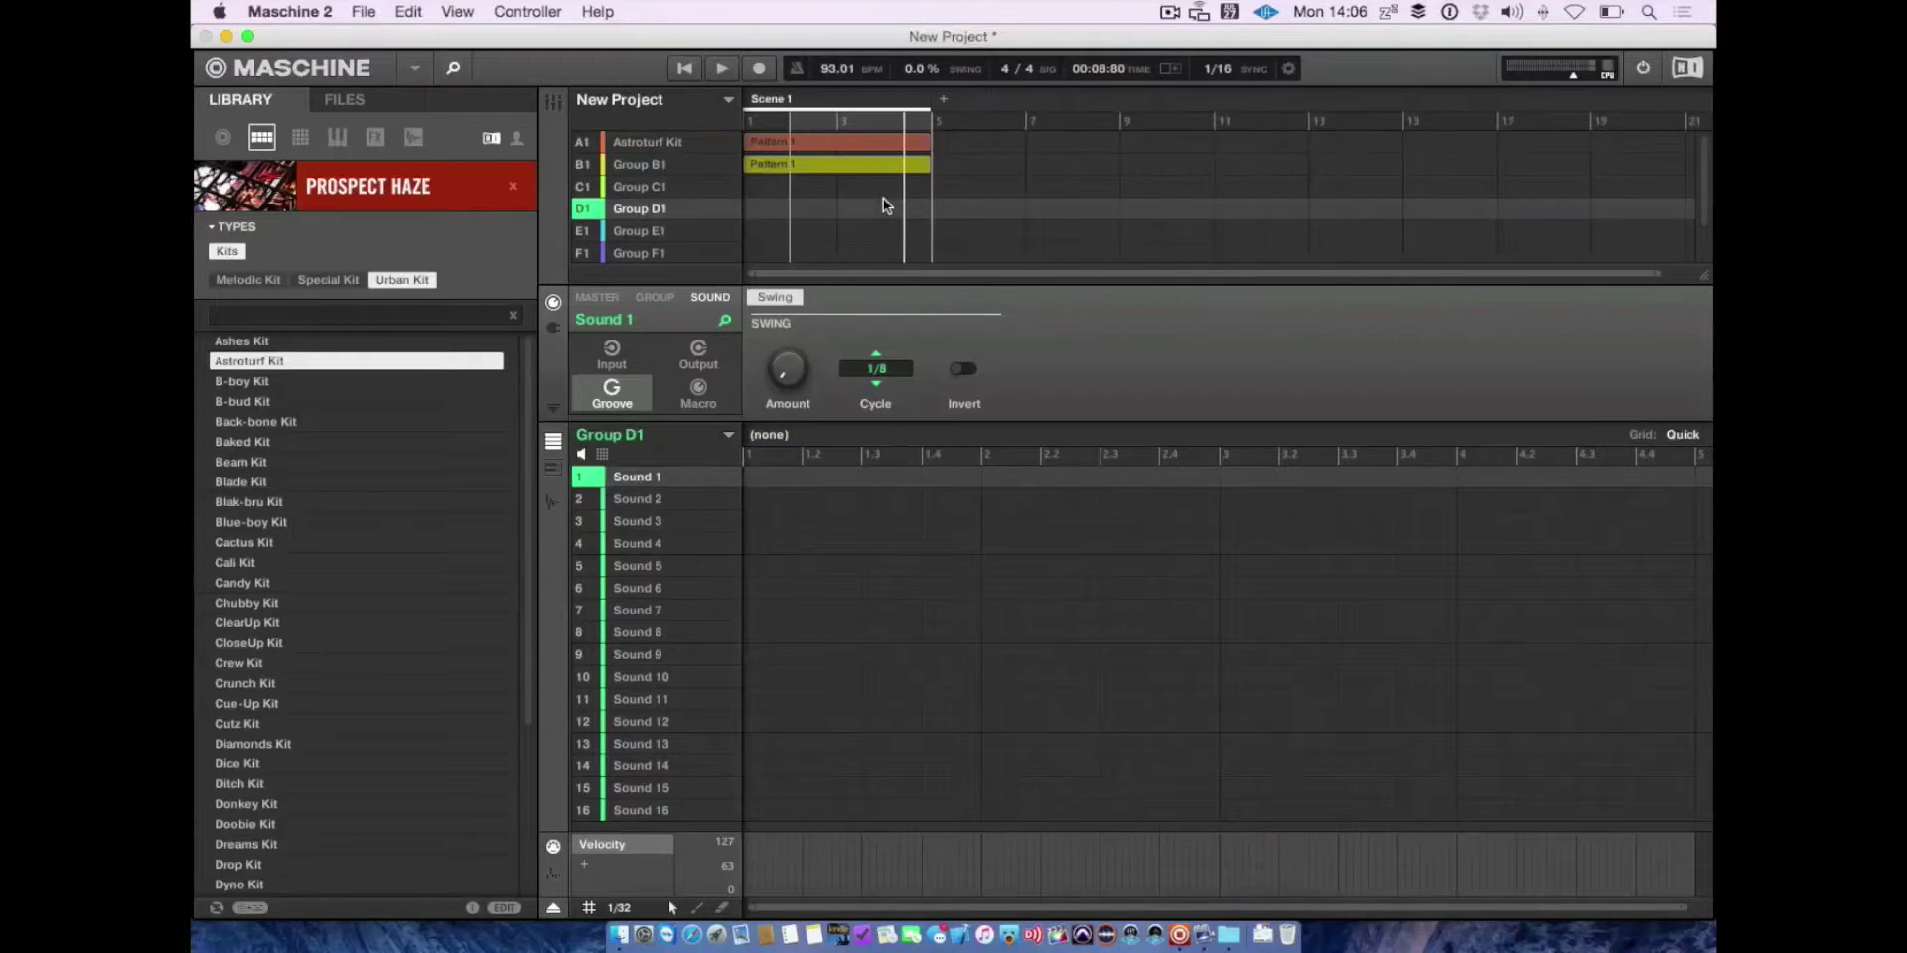
{"action": "scroll", "coordinate": [884, 199], "scroll_direction": "up", "scroll_amount": 5}
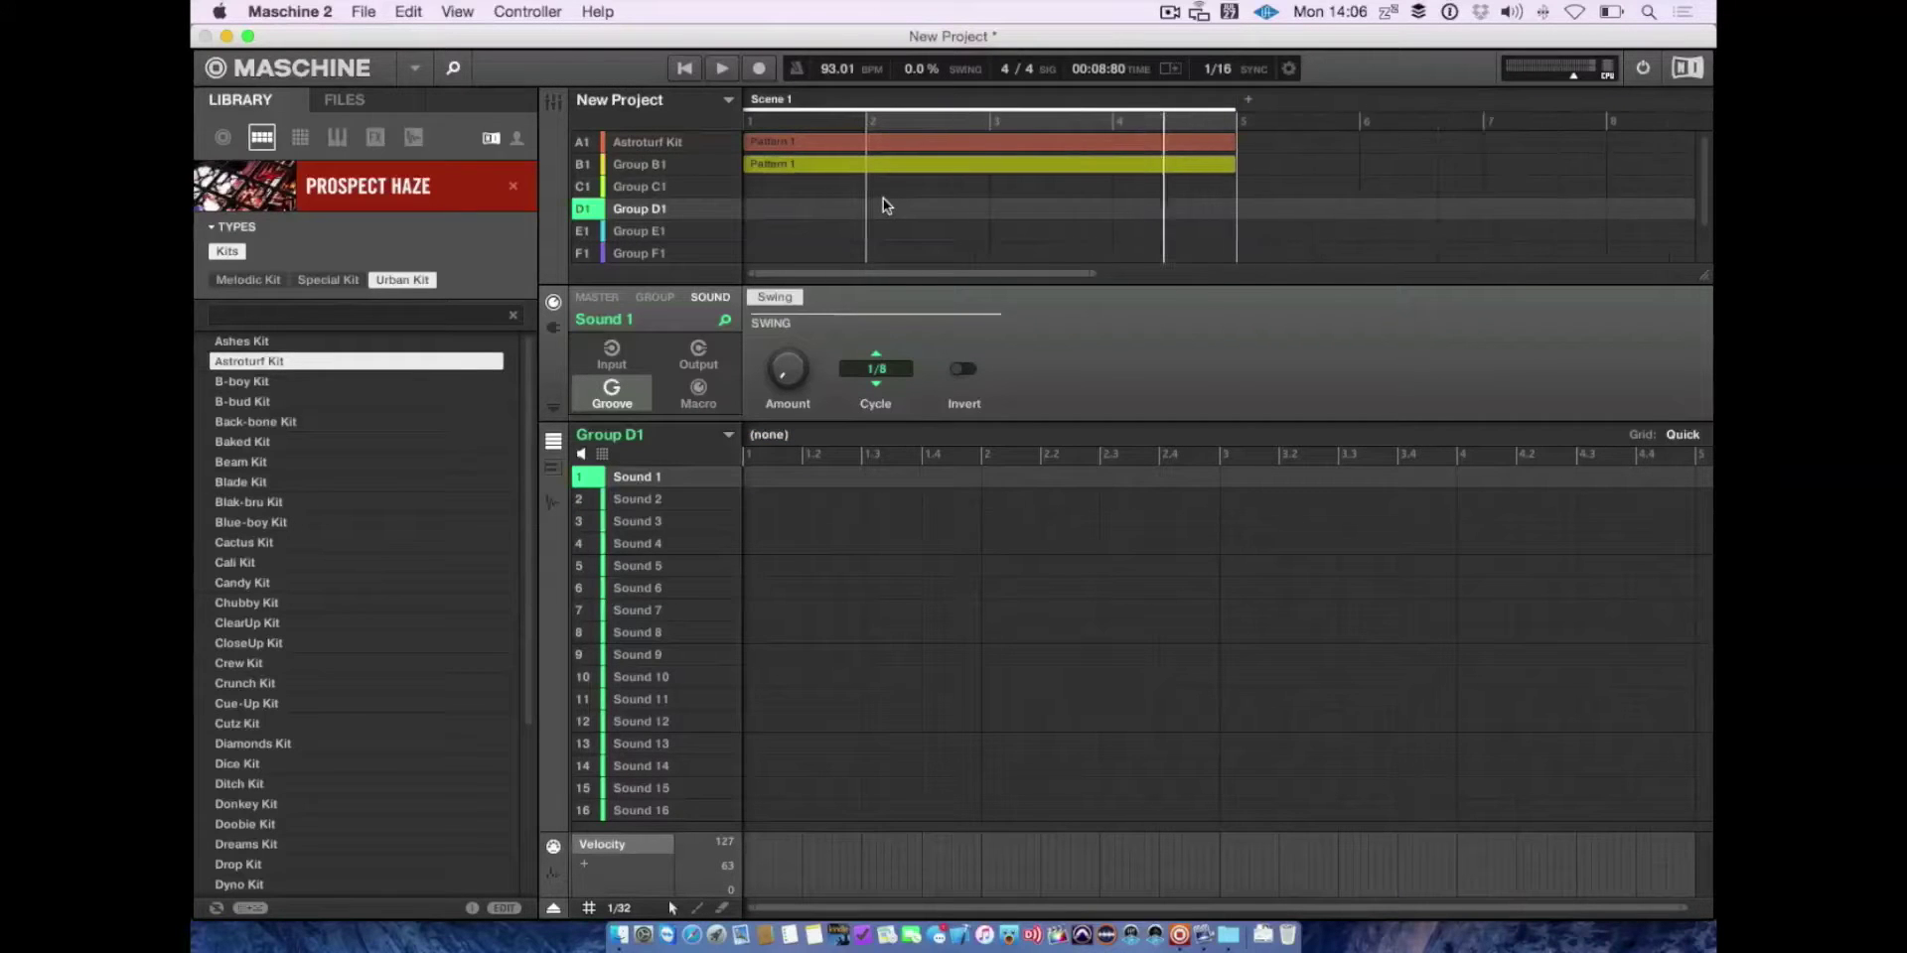
{"action": "scroll", "coordinate": [884, 201], "scroll_direction": "down", "scroll_amount": 5}
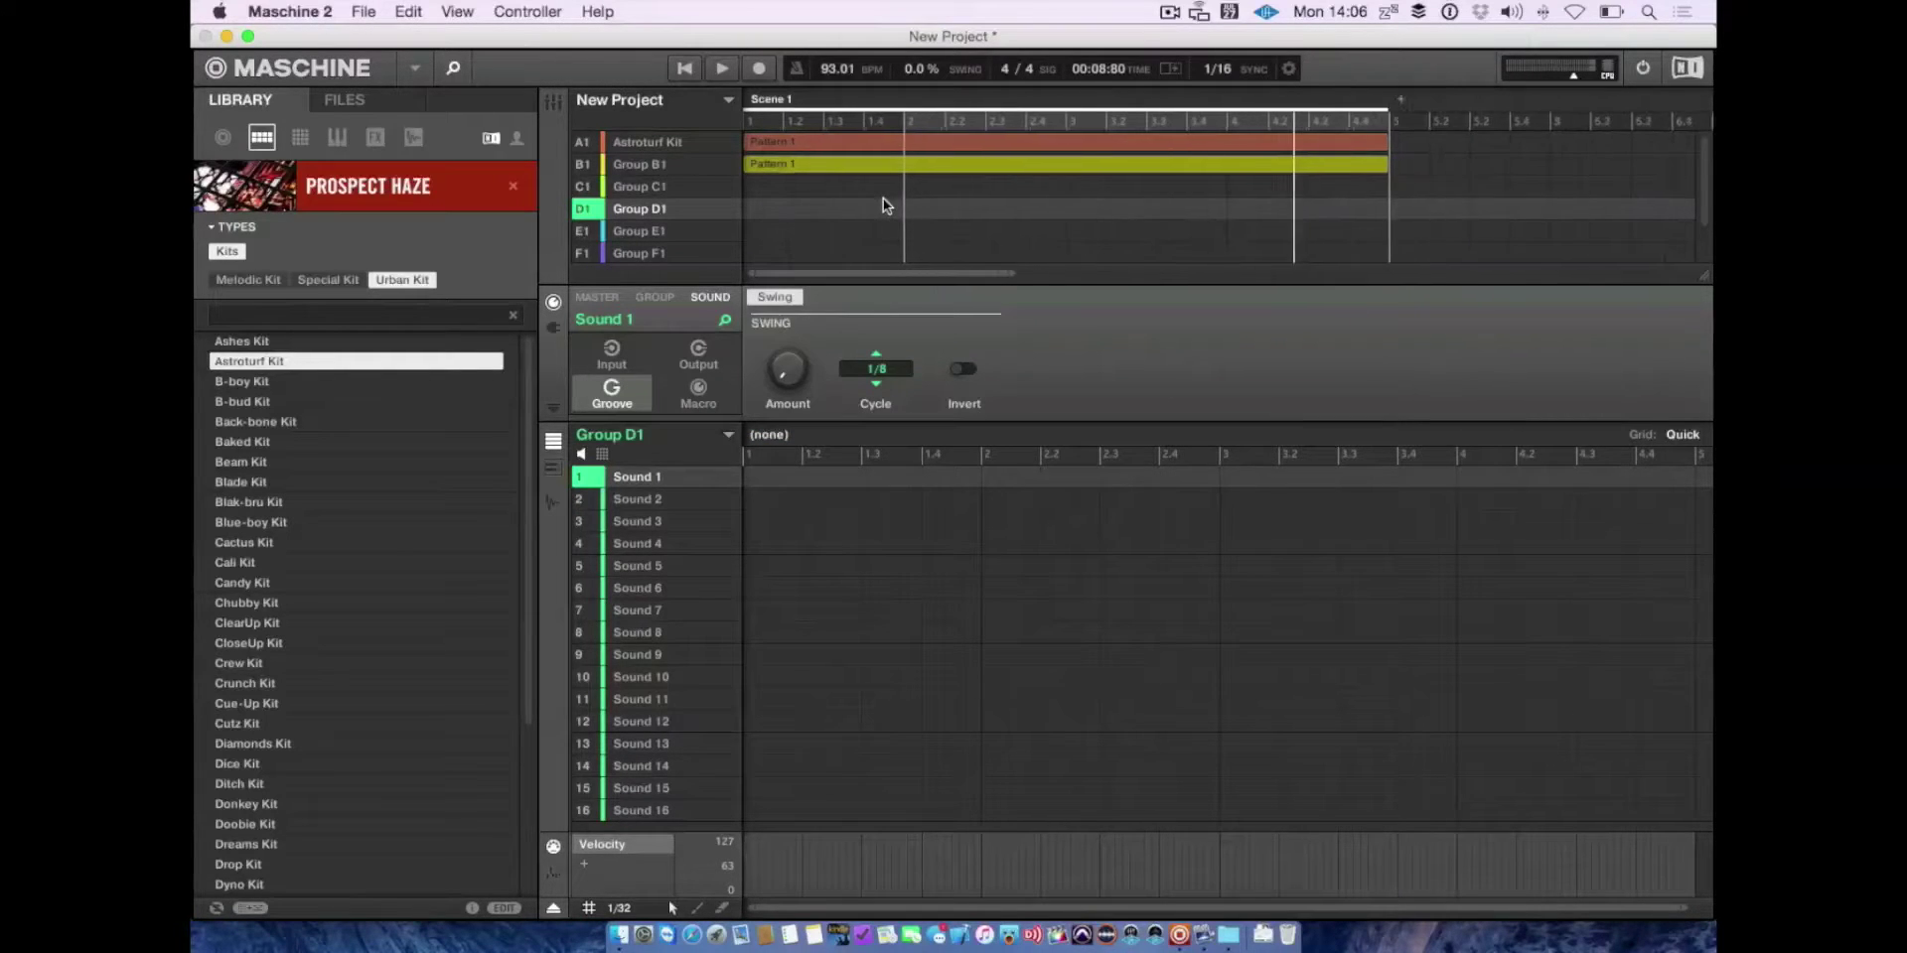
{"action": "scroll", "coordinate": [884, 202], "scroll_direction": "down", "scroll_amount": 1}
{"action": "scroll", "coordinate": [884, 201], "scroll_direction": "up", "scroll_amount": 4}
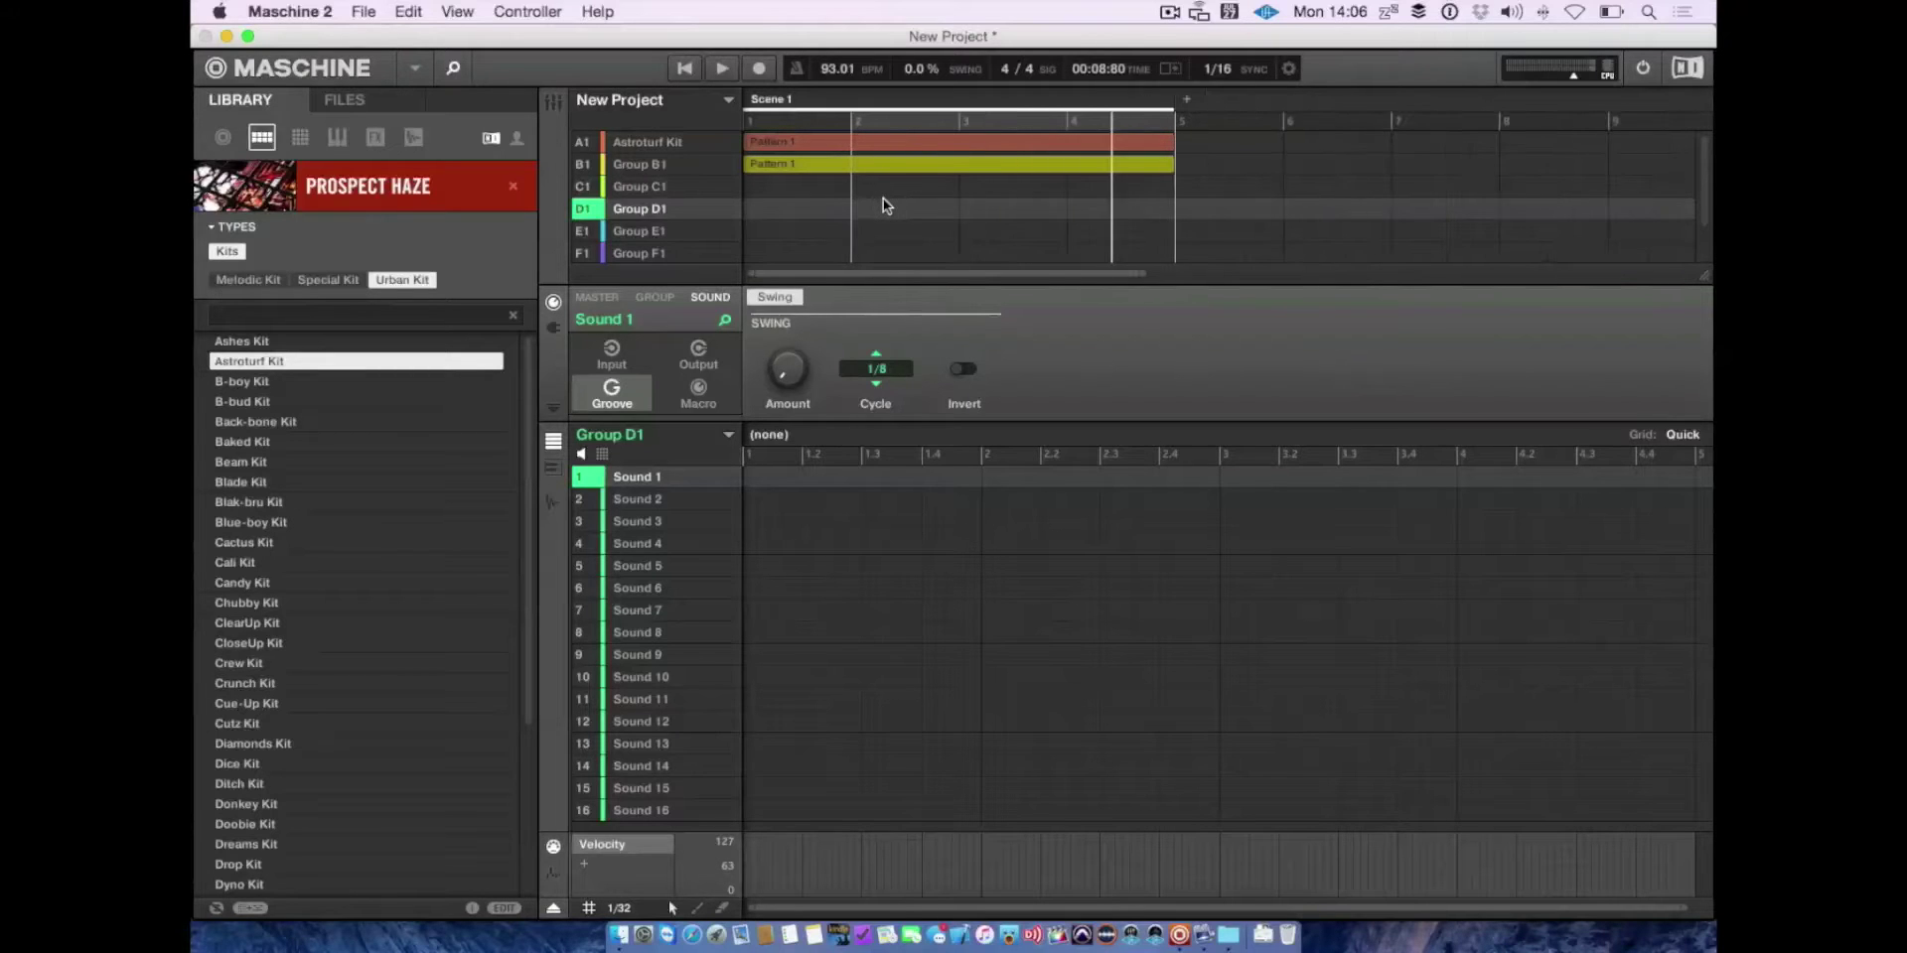
{"action": "scroll", "coordinate": [883, 202], "scroll_direction": "up", "scroll_amount": 4}
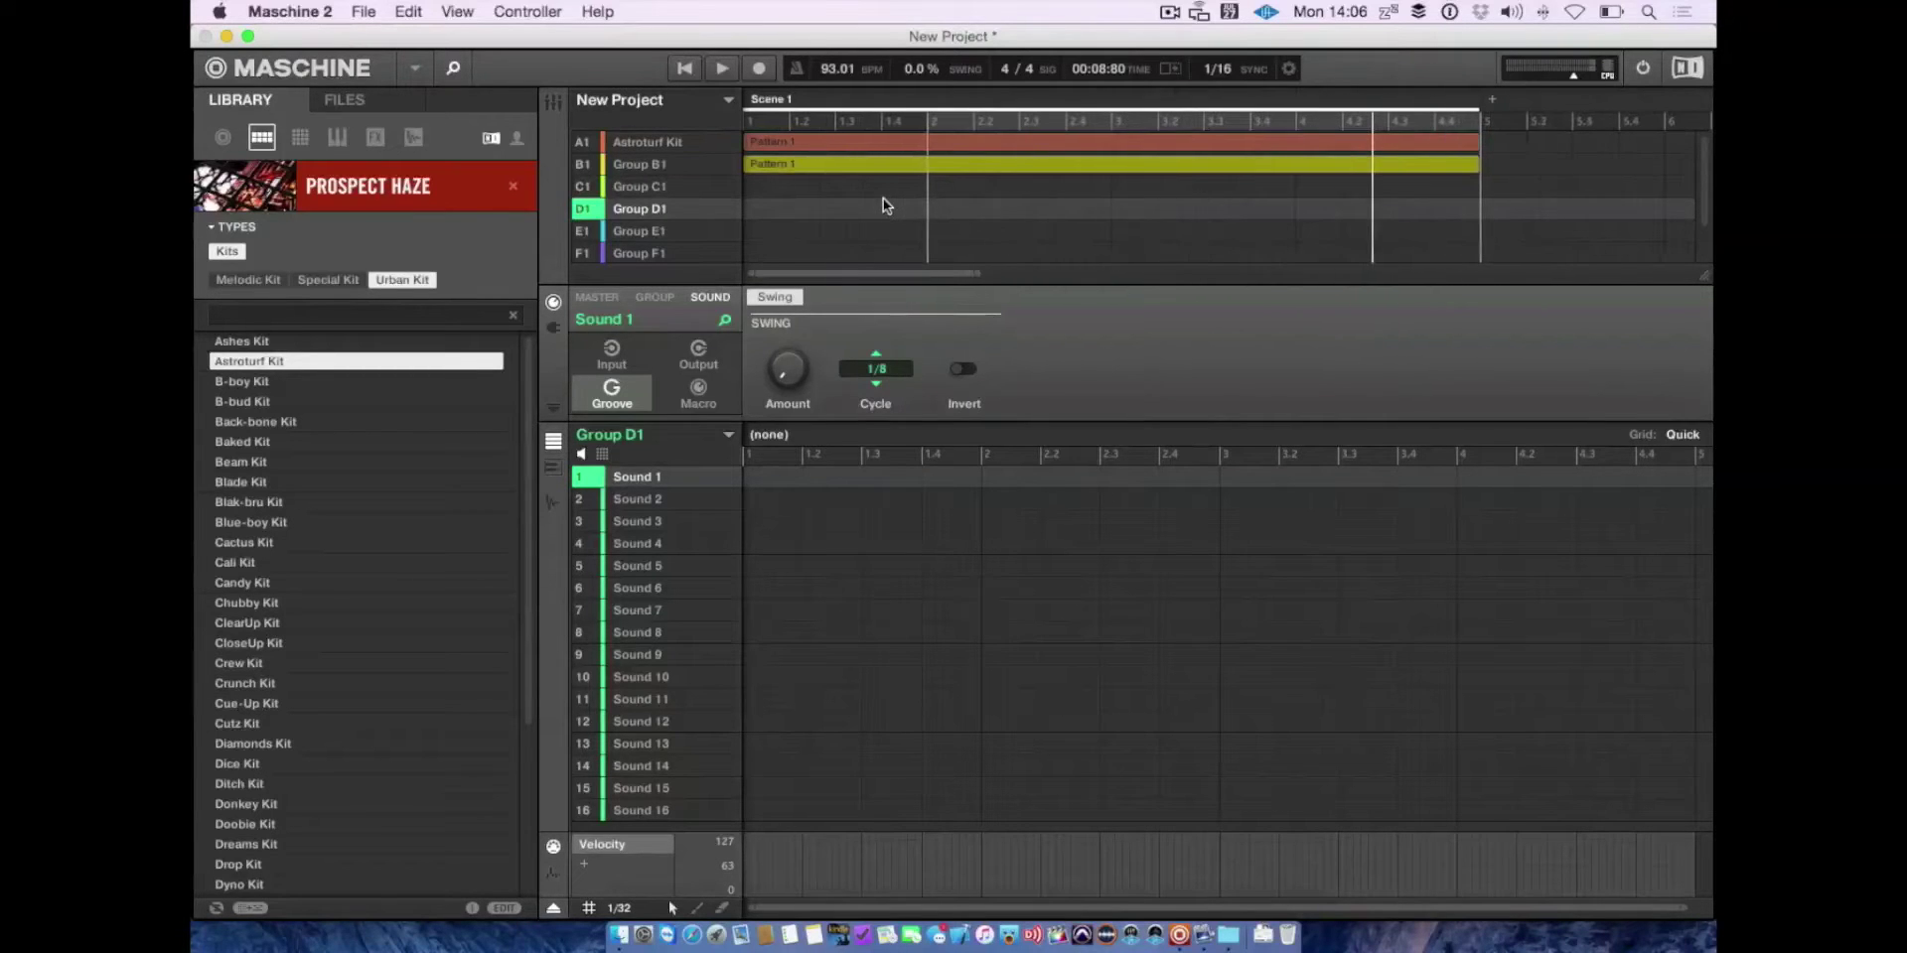
{"action": "scroll", "coordinate": [884, 202], "scroll_direction": "down", "scroll_amount": 2}
{"action": "scroll", "coordinate": [884, 201], "scroll_direction": "up", "scroll_amount": 3}
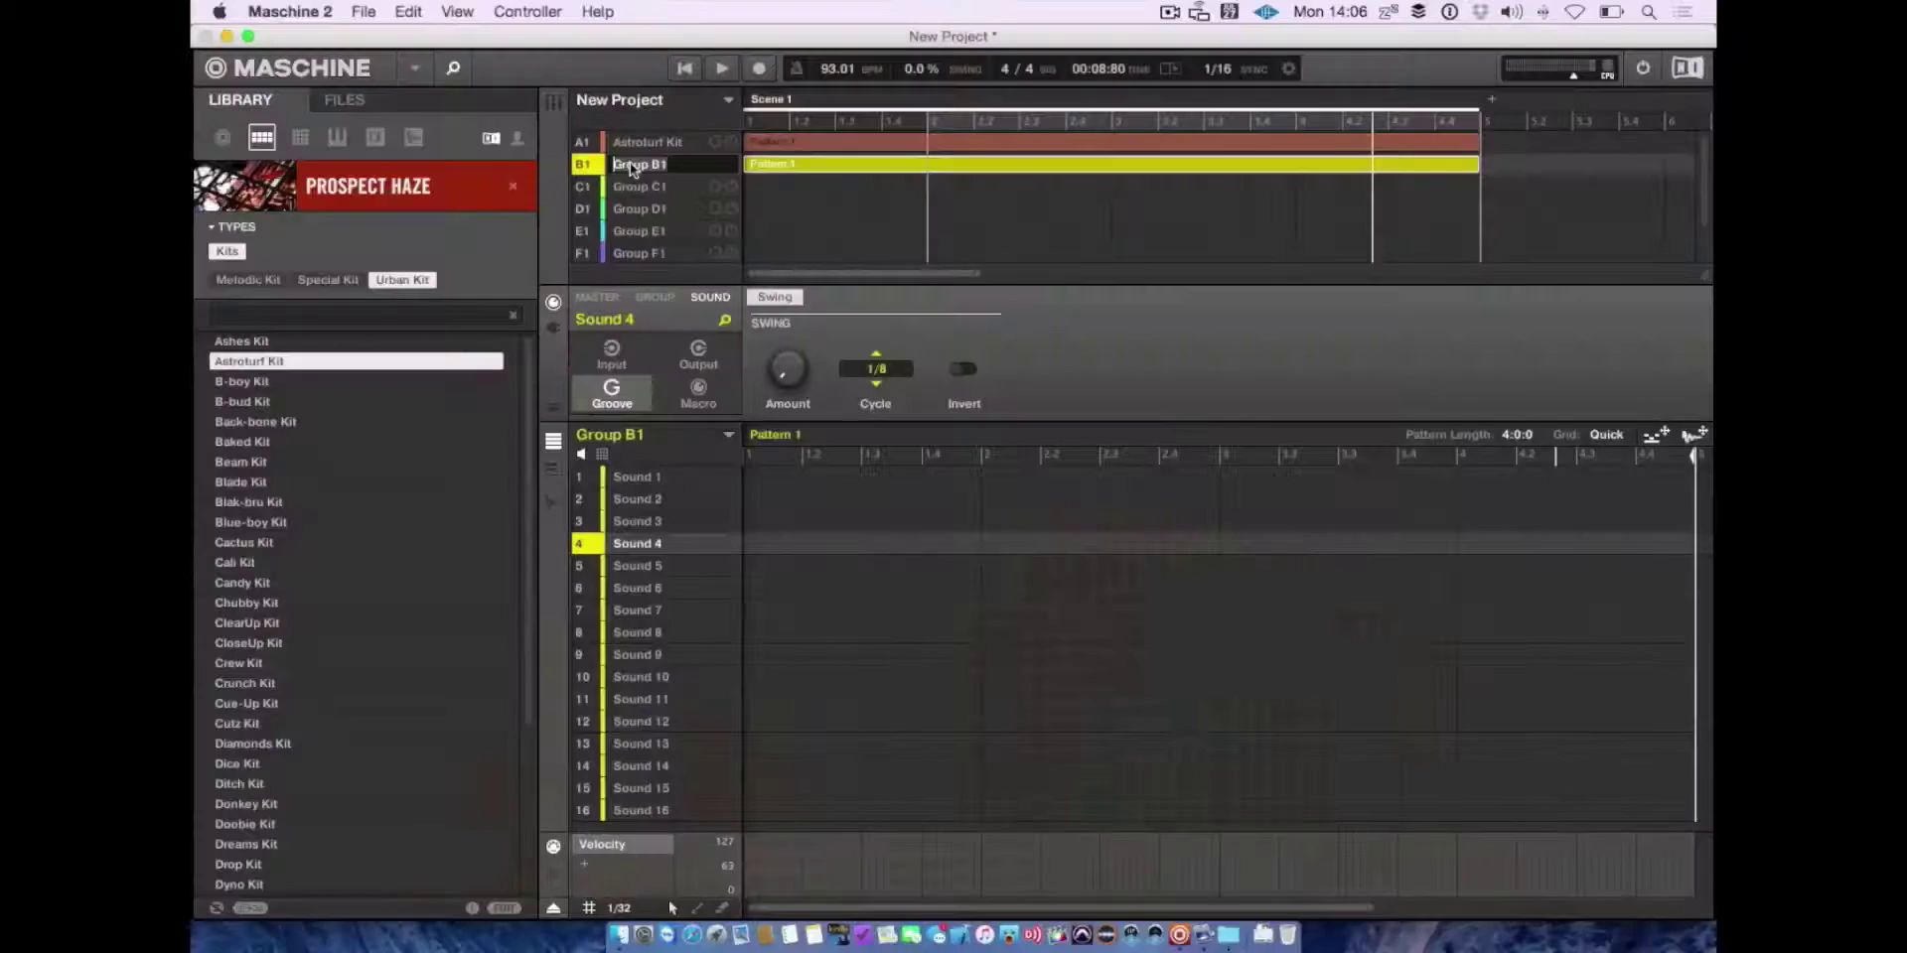
Type a throwaway group name, then cancel the rename so the name stays Group B1.
{"action": "type", "text": "l;kf"}
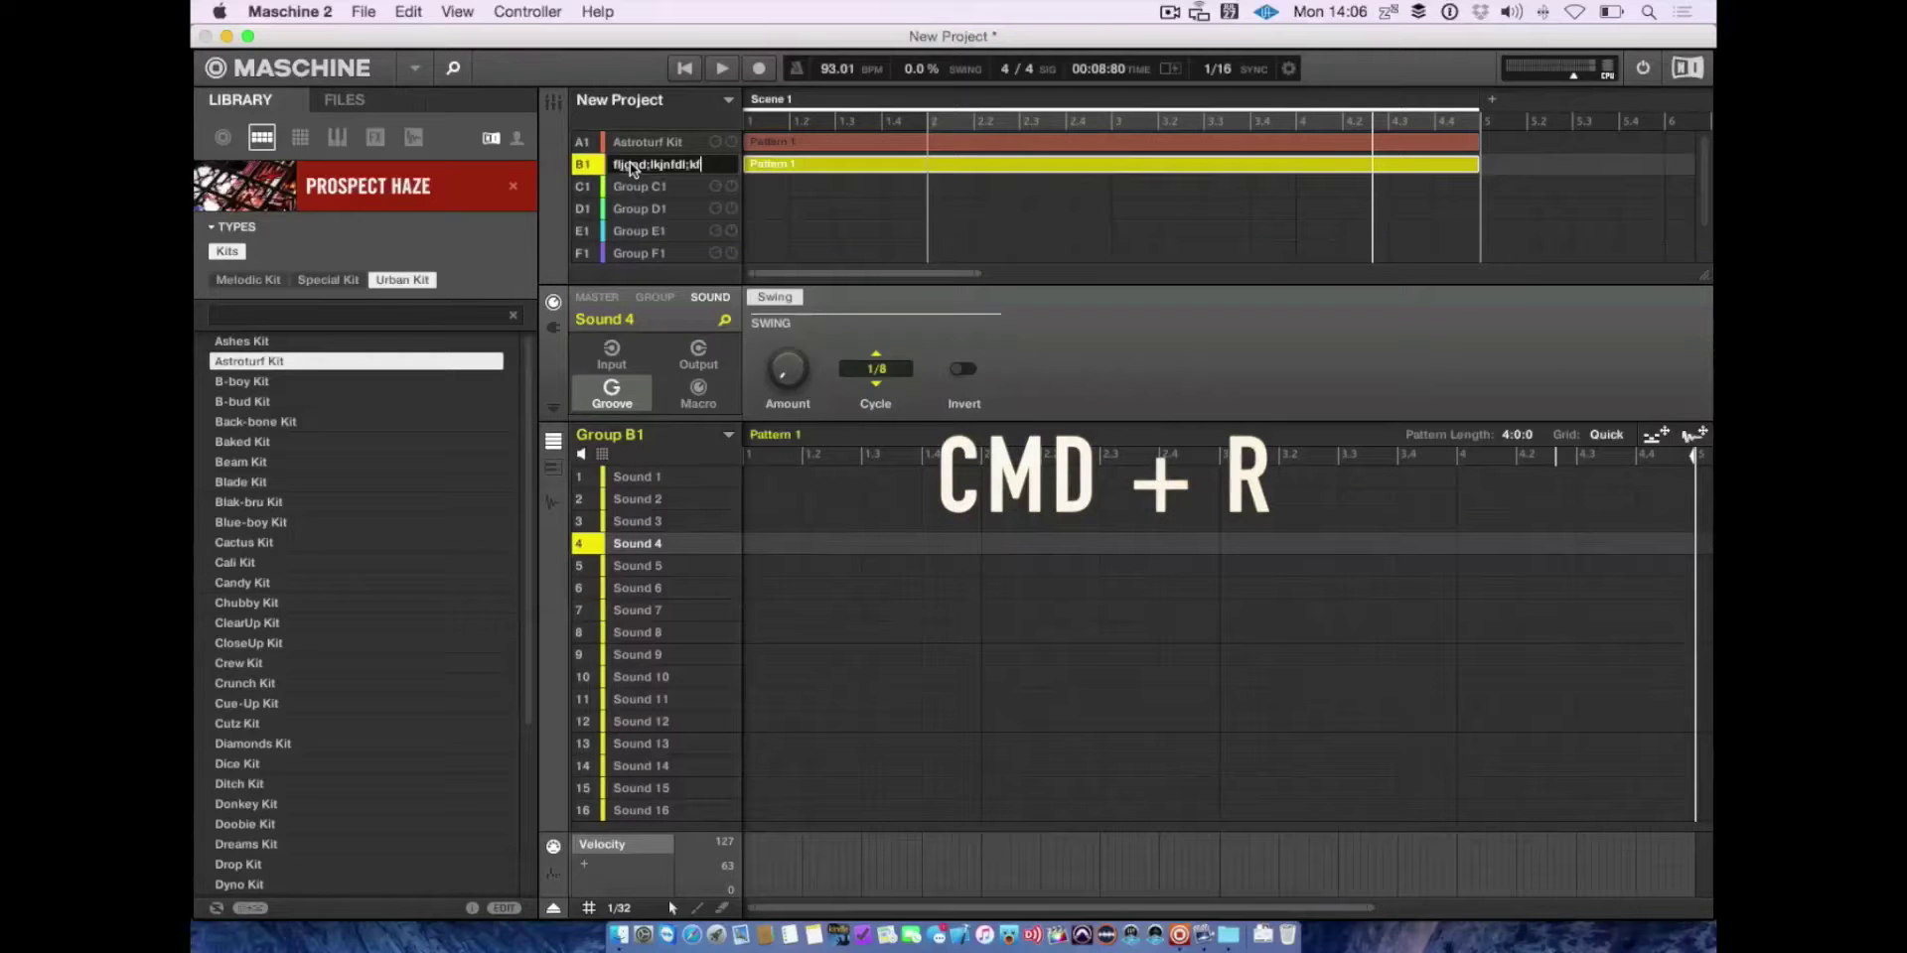
{"action": "key", "text": "Escape"}
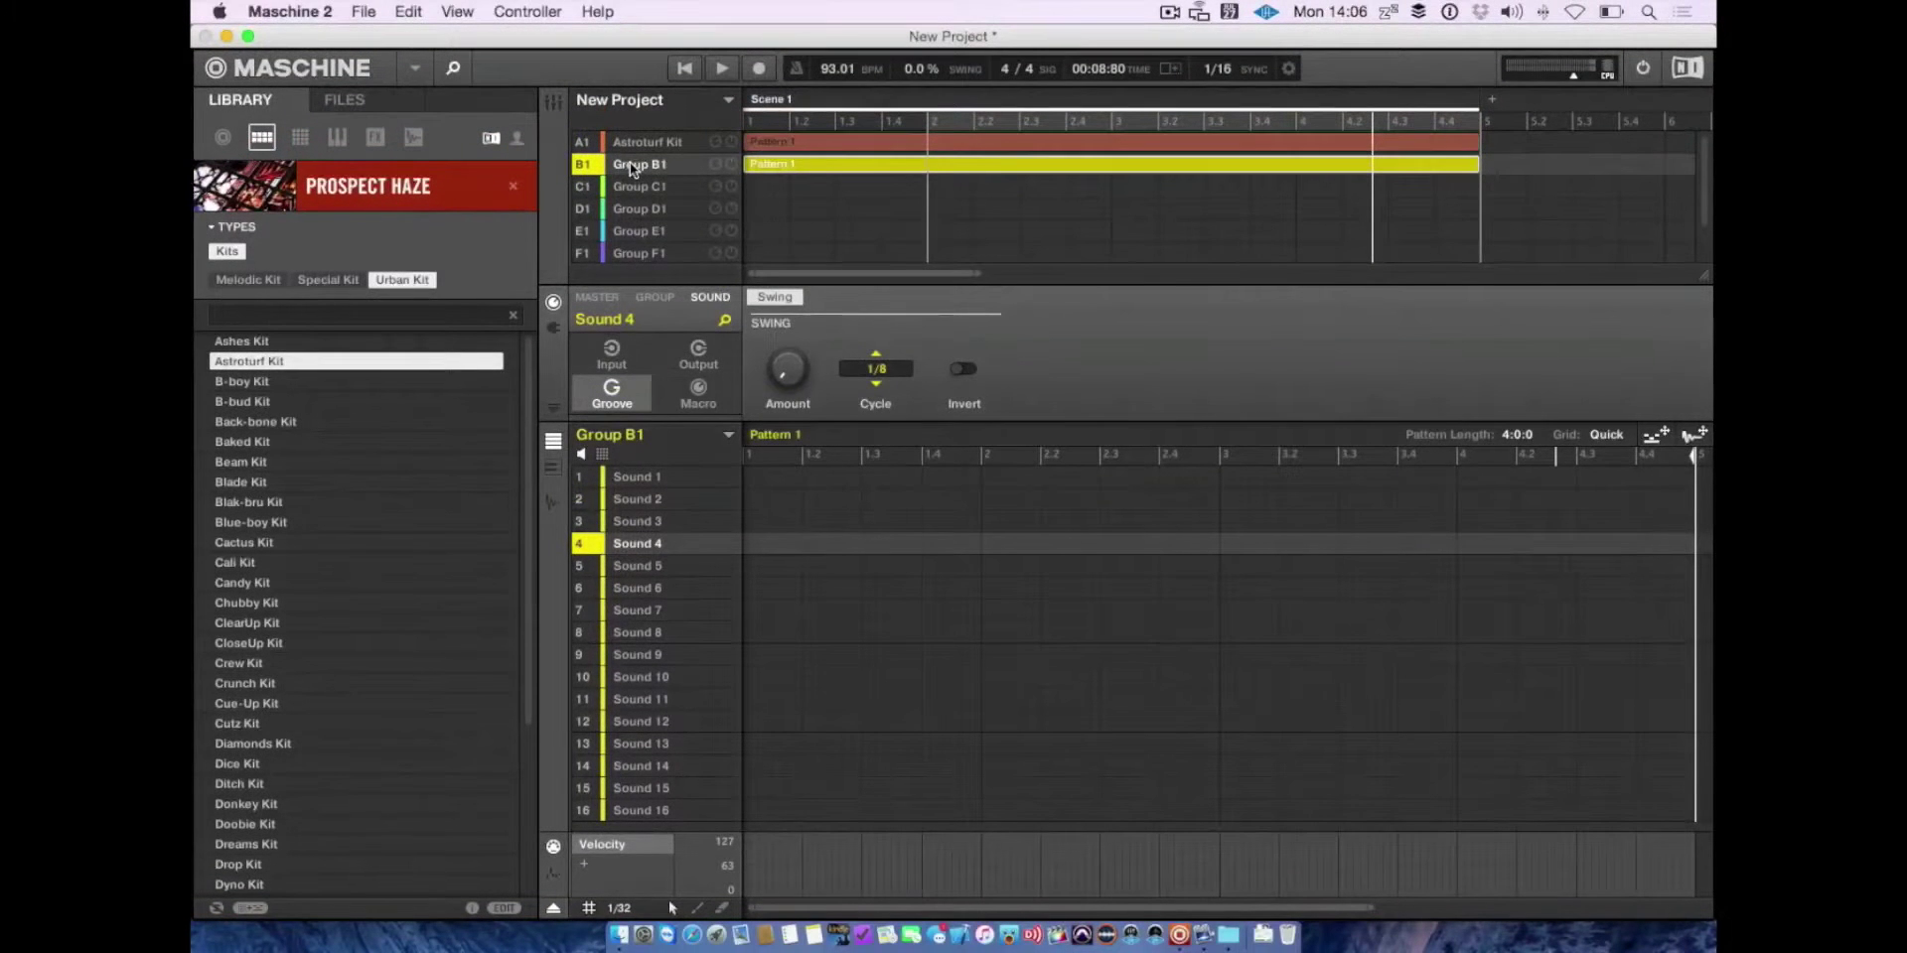
Toggle to the Mixer view with Cmd+M and back to the arrangement.
{"action": "key", "text": "super+m"}
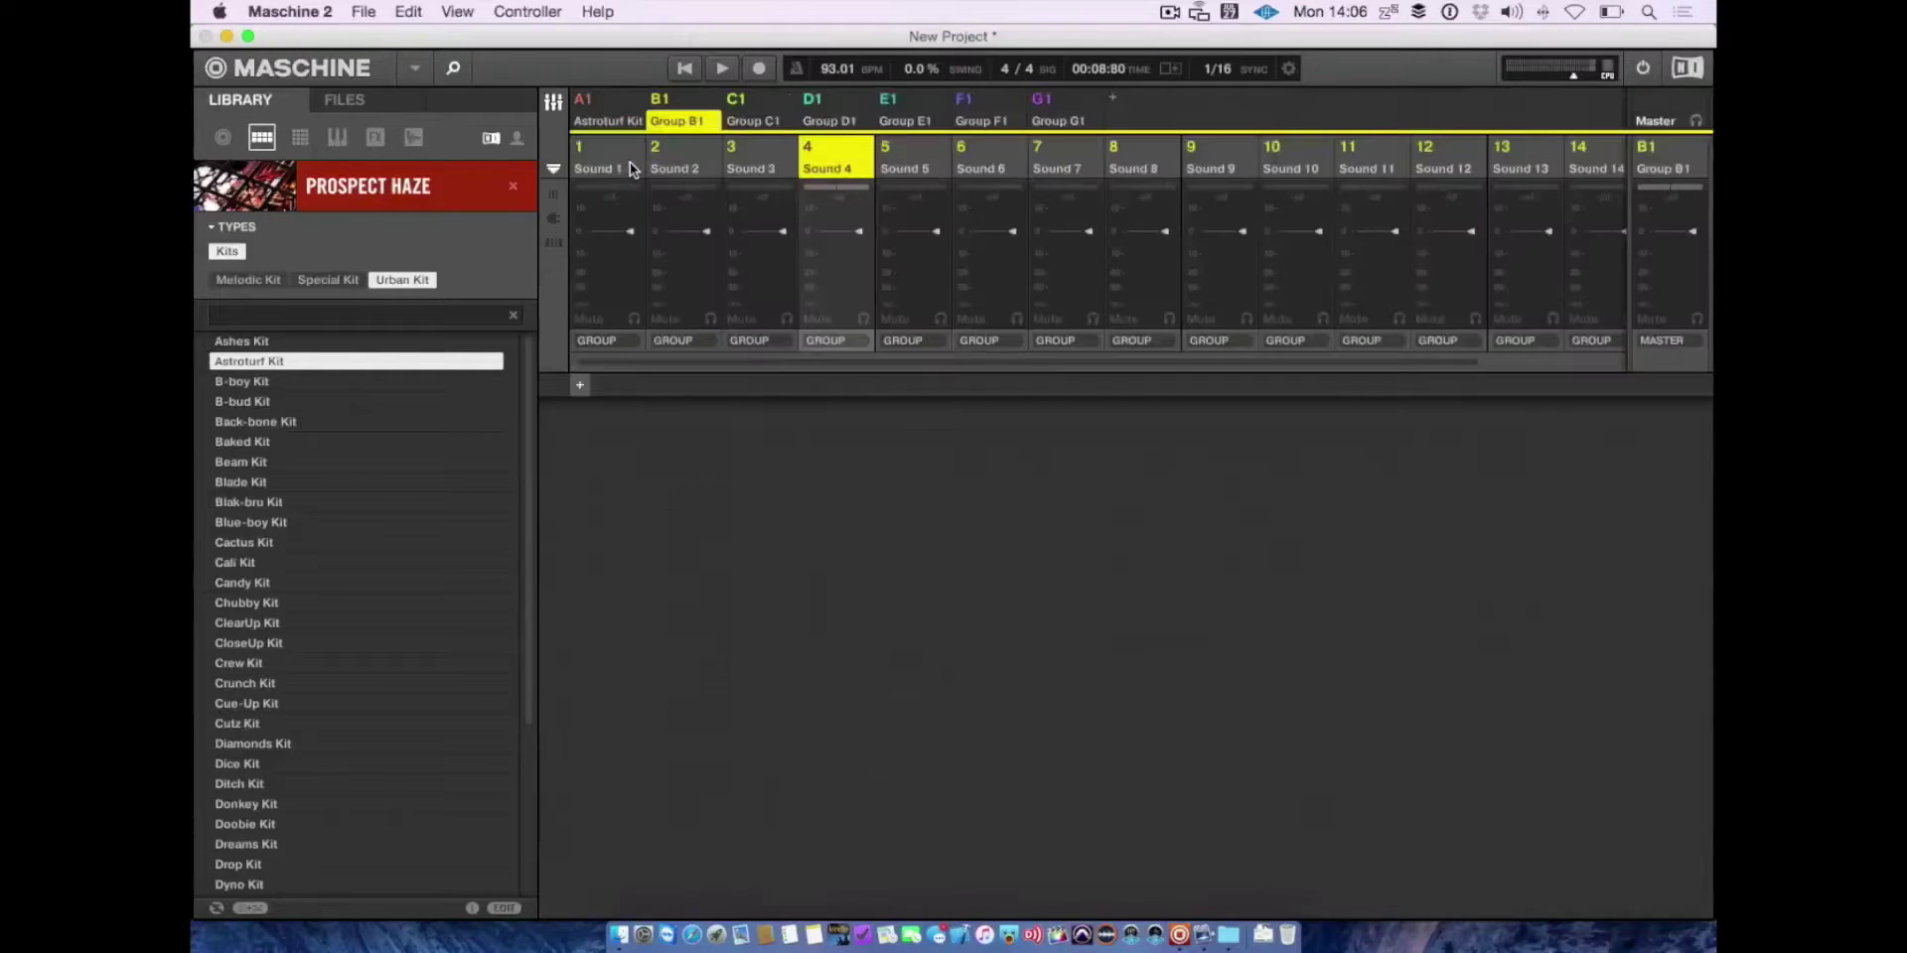
{"action": "key", "text": "super+m"}
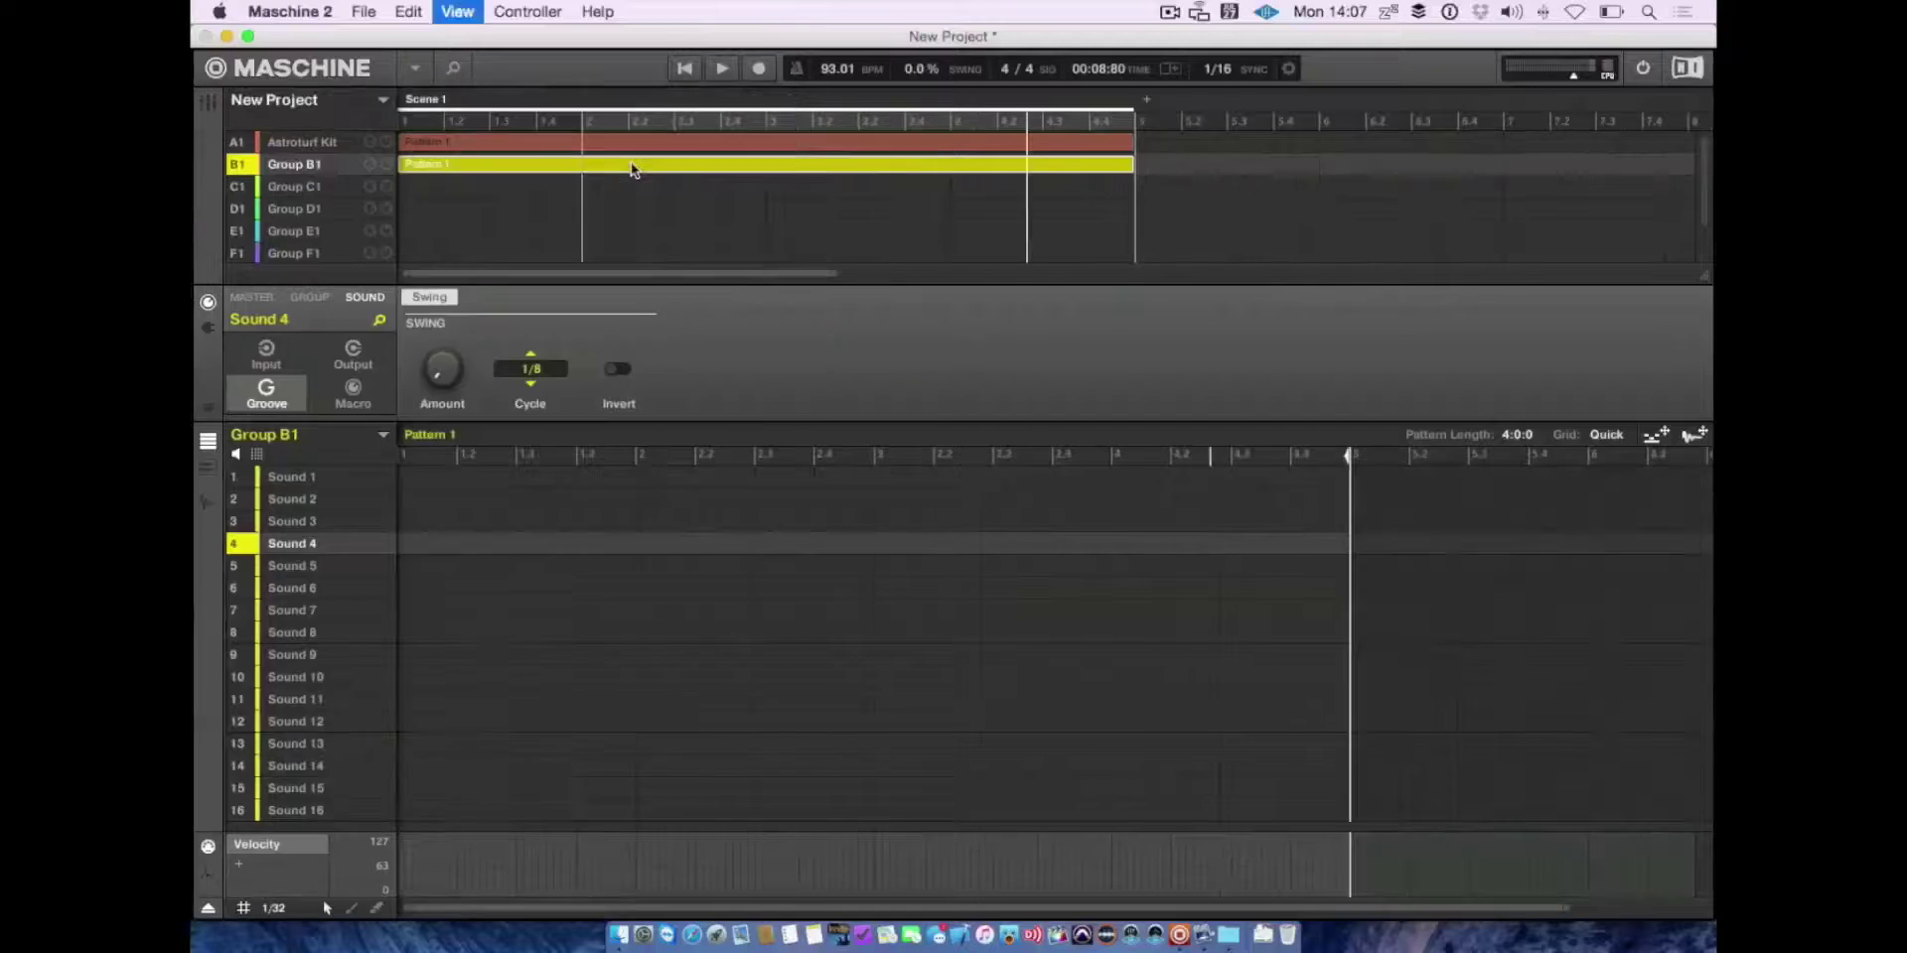
{"action": "key", "text": "super+f"}
{"action": "key", "text": "super+f"}
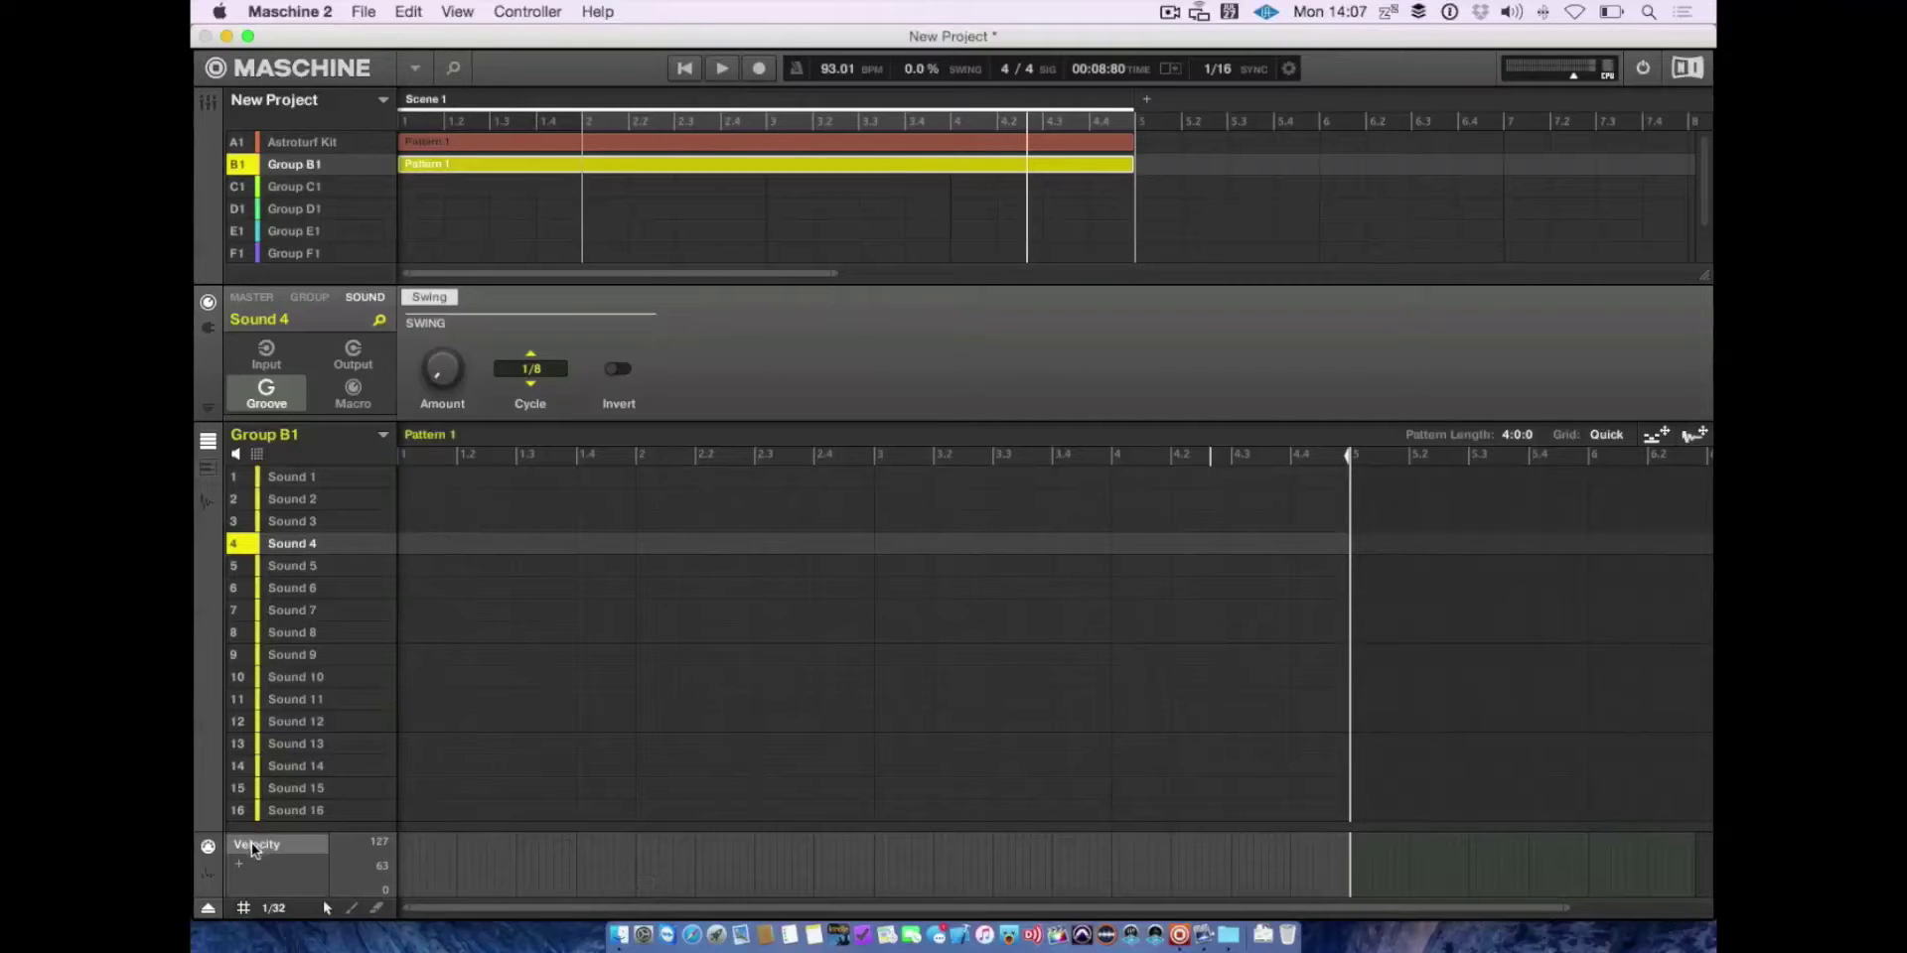
{"action": "left_click", "coordinate": [209, 870]}
{"action": "left_click", "coordinate": [207, 852]}
{"action": "left_click", "coordinate": [206, 852]}
{"action": "left_click", "coordinate": [207, 852]}
{"action": "left_click", "coordinate": [208, 850]}
{"action": "left_click", "coordinate": [208, 850]}
{"action": "left_click", "coordinate": [208, 850]}
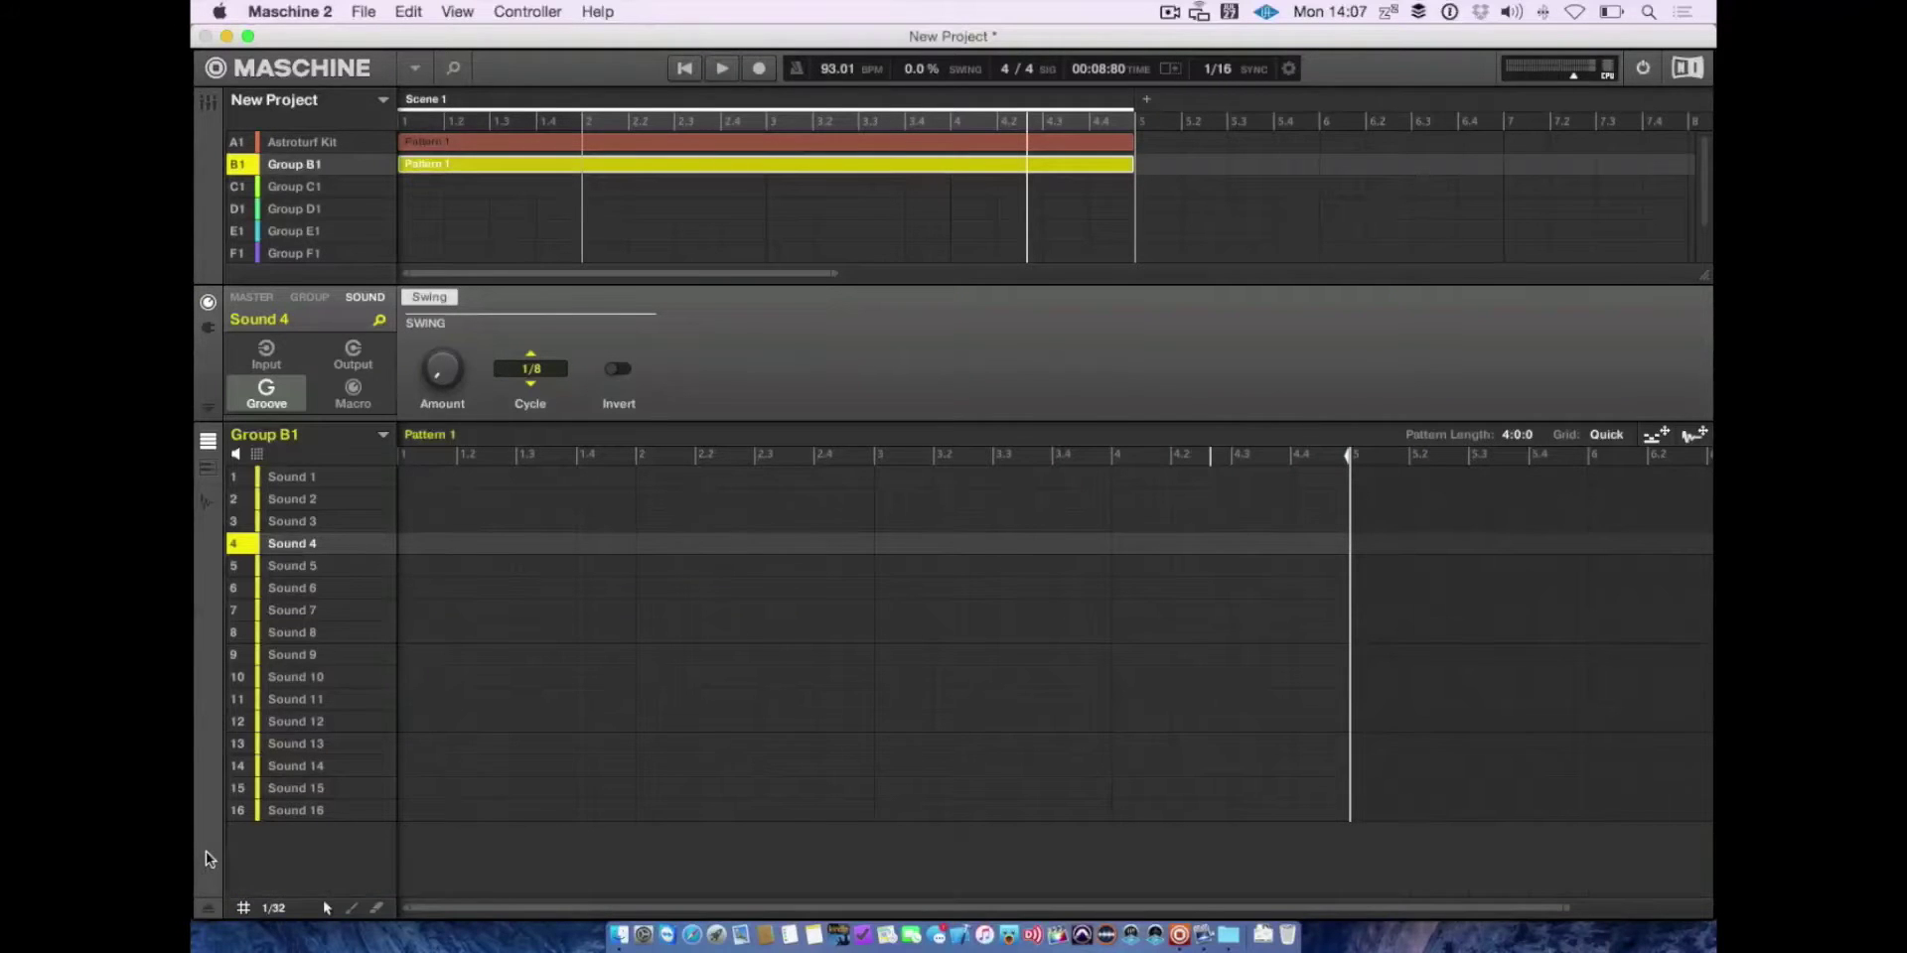
{"action": "left_click", "coordinate": [208, 850]}
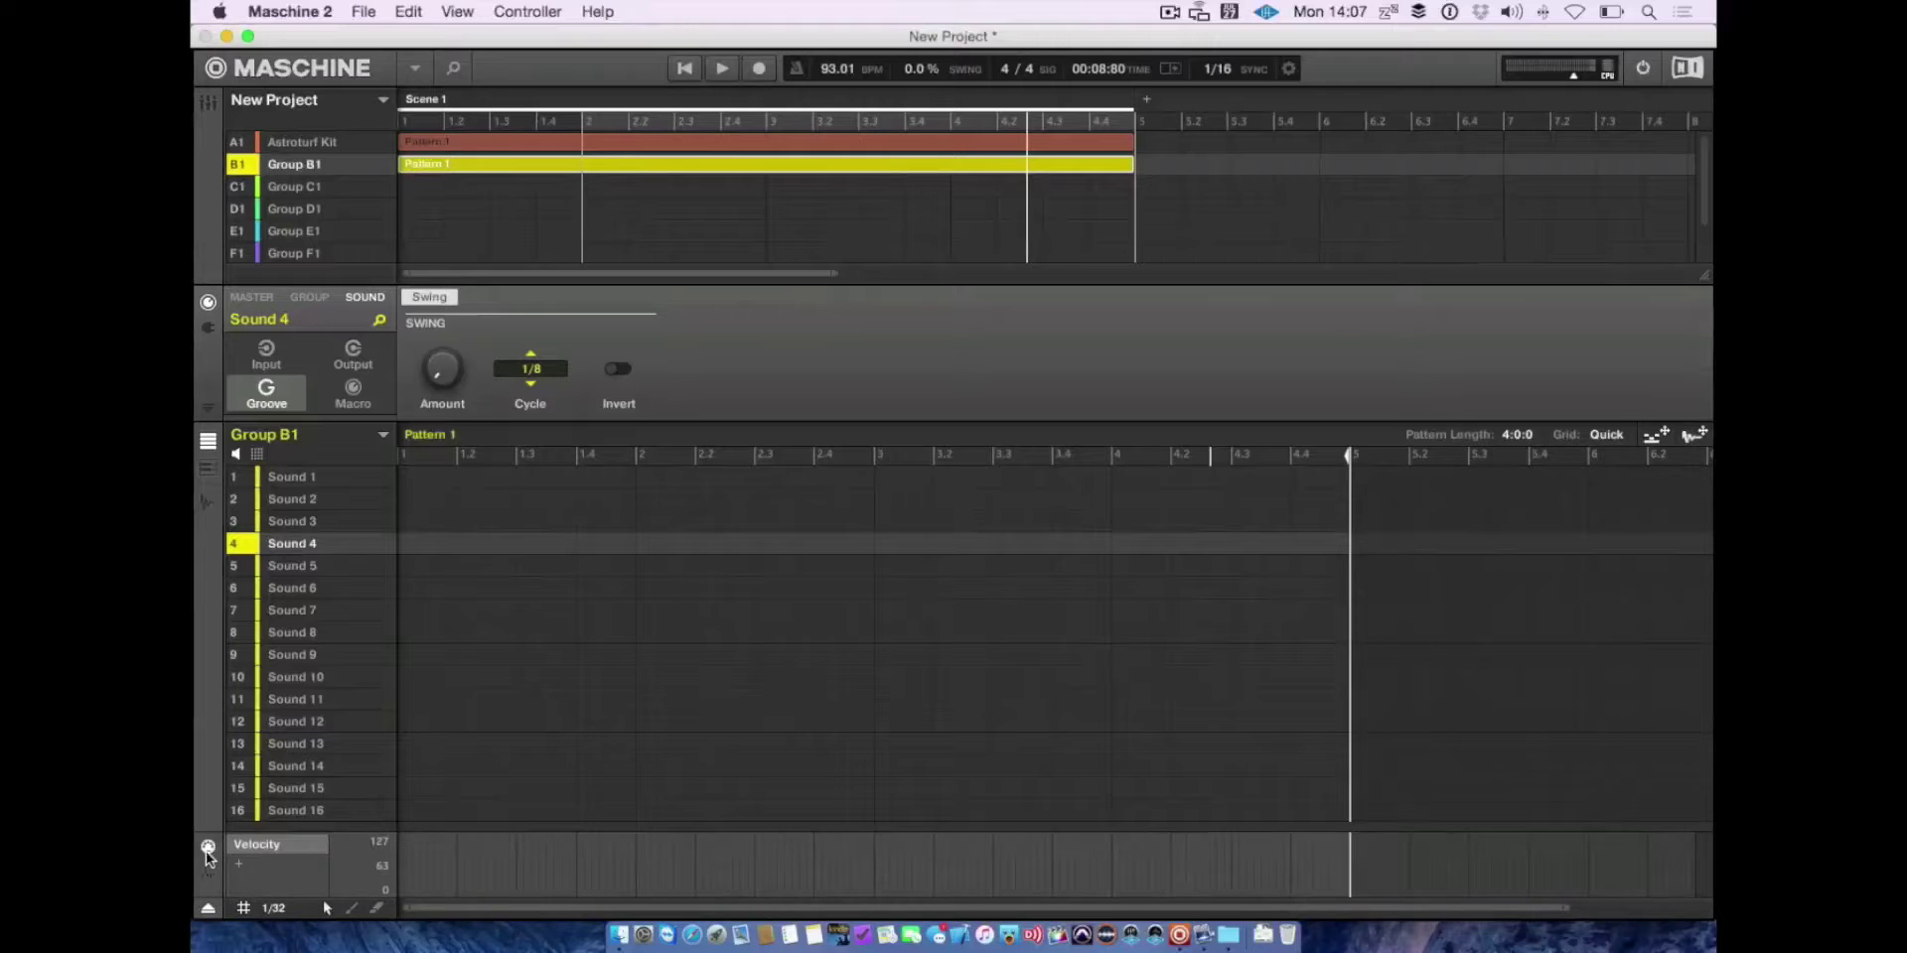